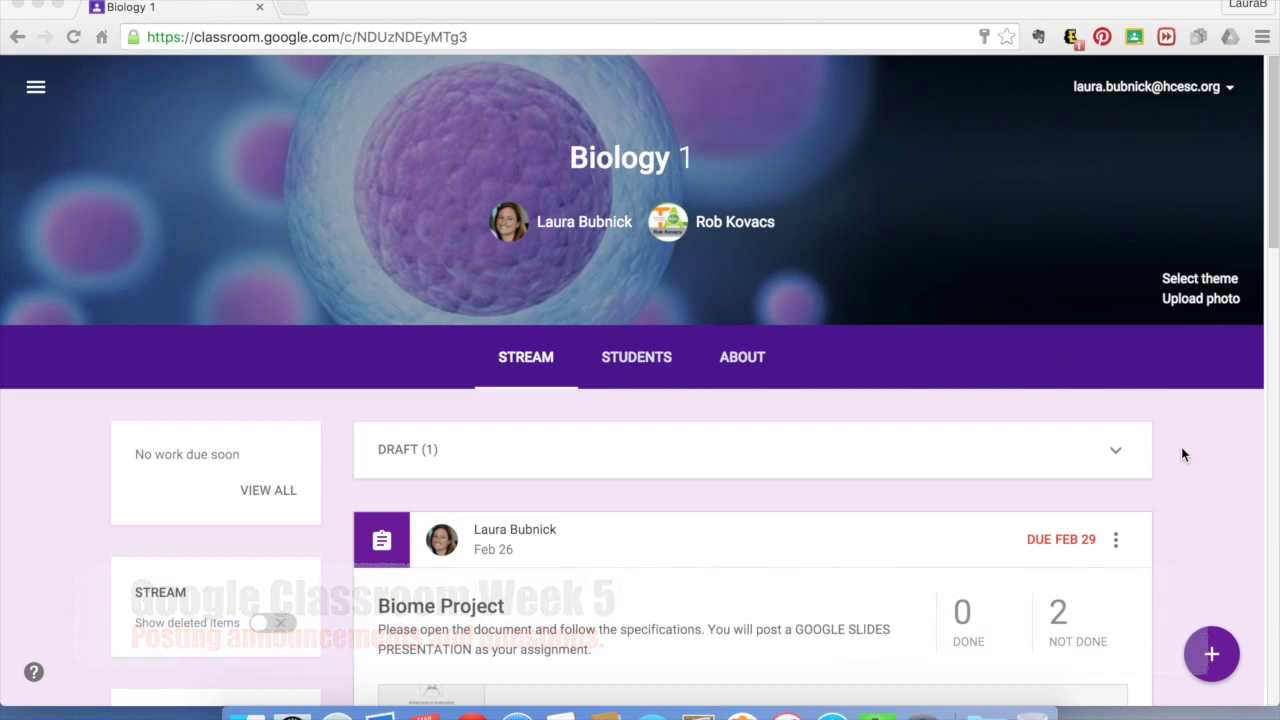
Set the Biology 1 student posting permission to "Only teacher can post or comment".
scroll(1182, 455, "down", 3)
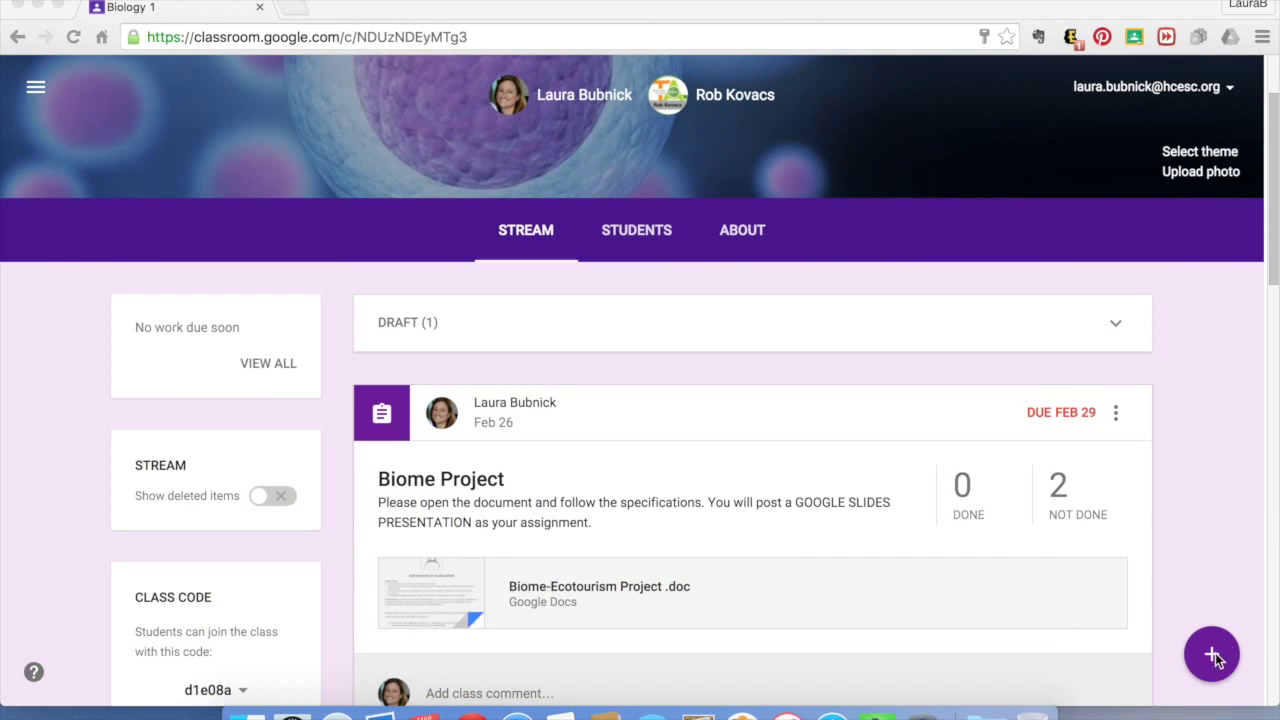
left_click(1211, 660)
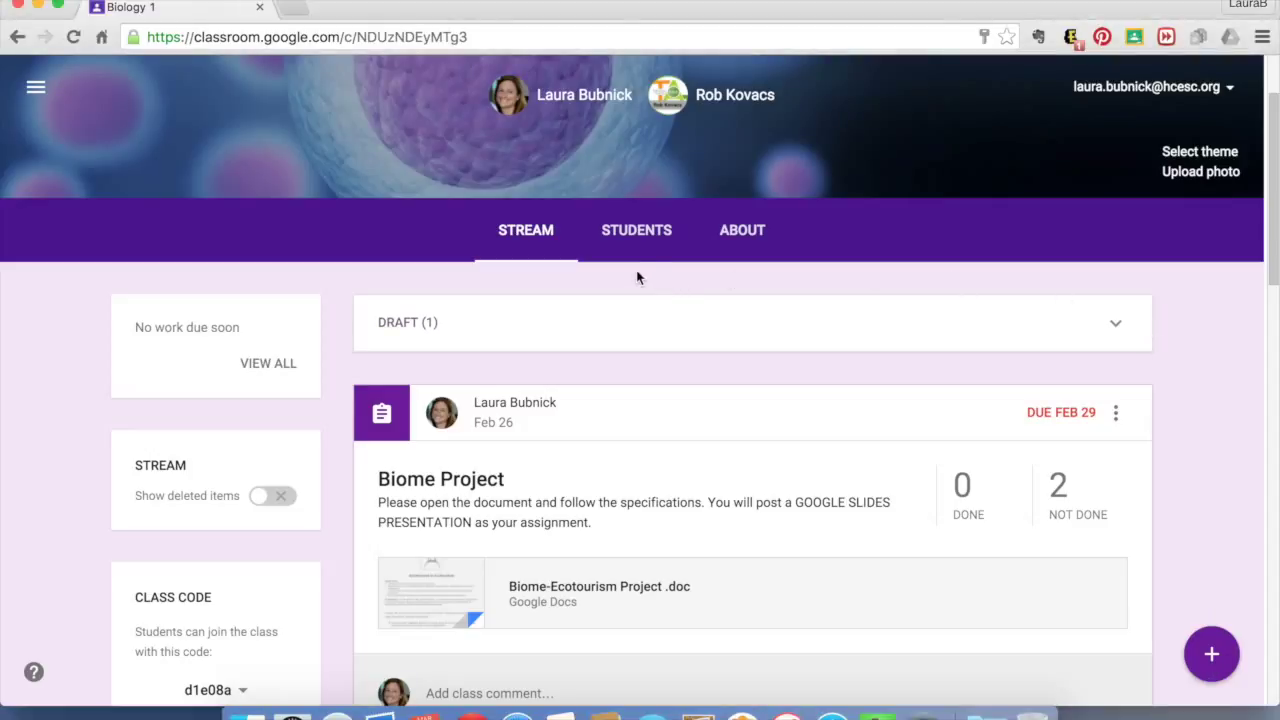
left_click(637, 230)
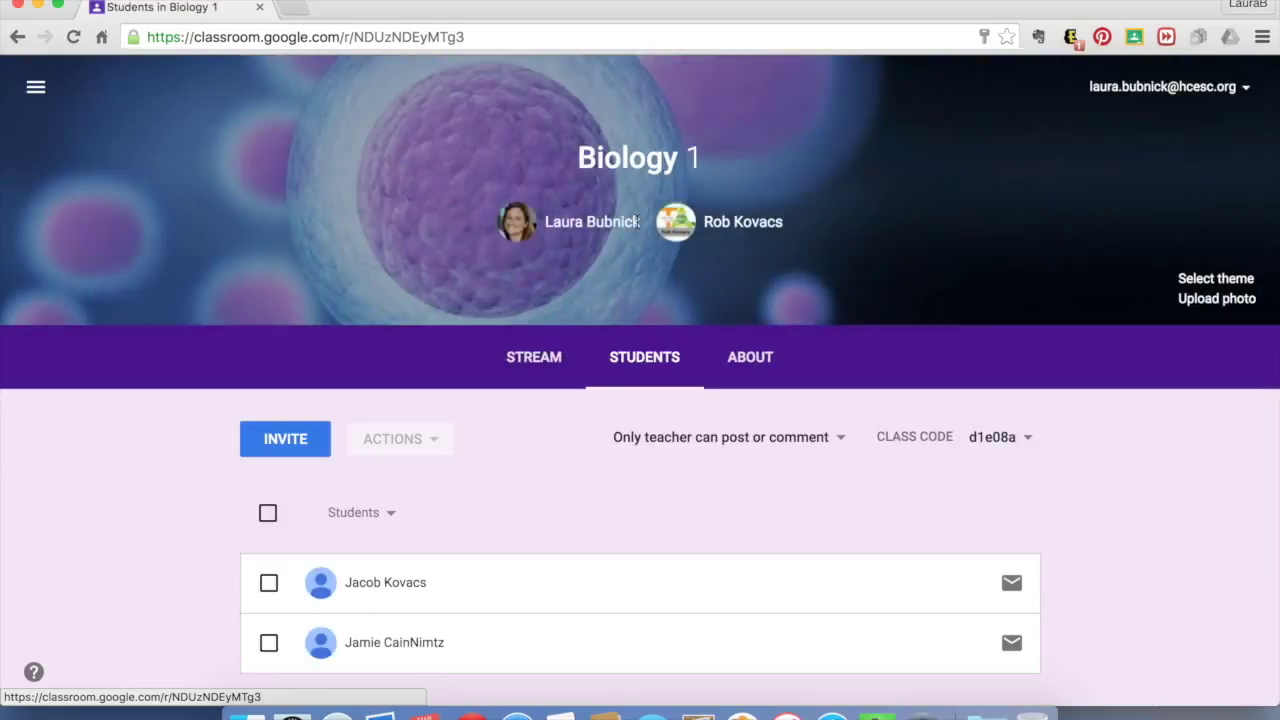
left_click(836, 440)
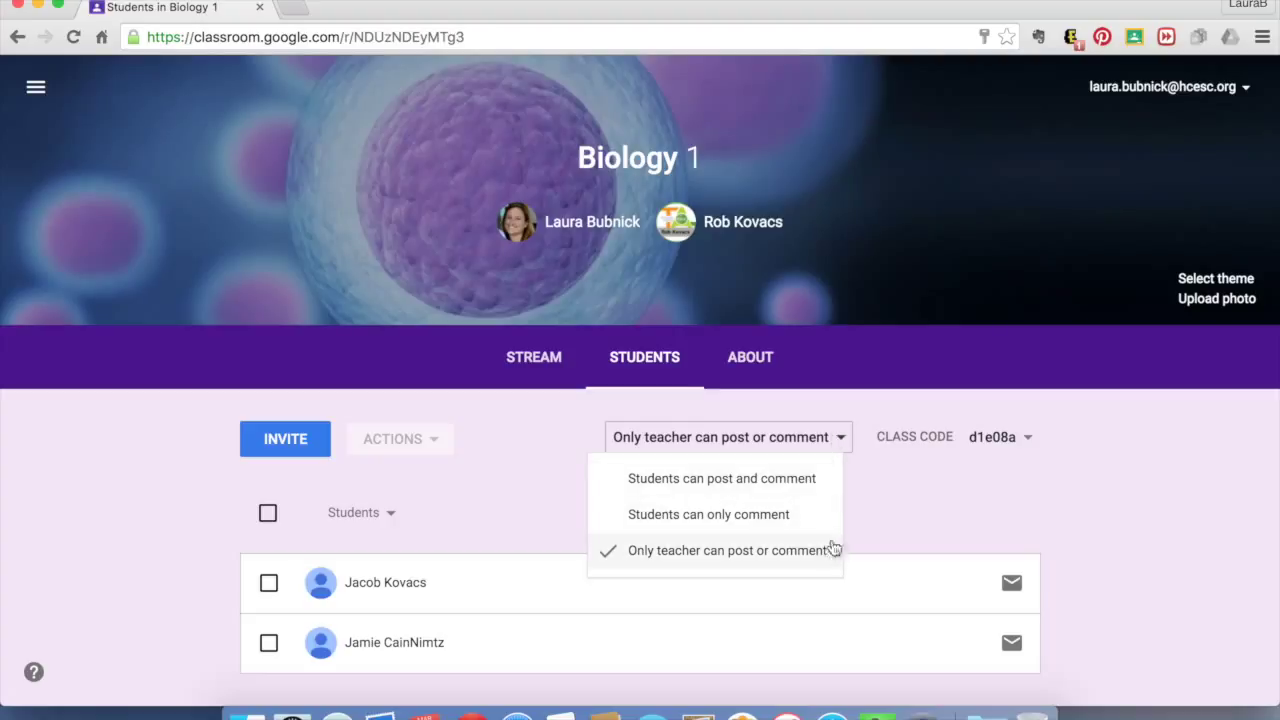
left_click(706, 566)
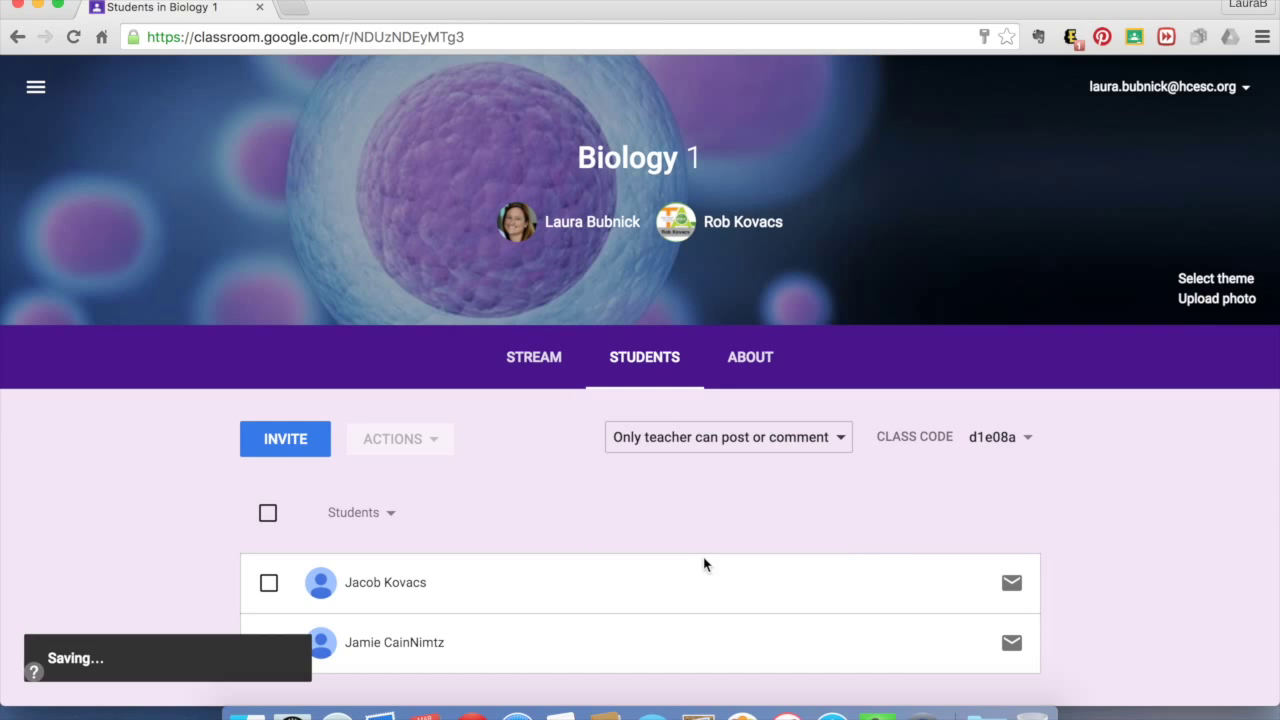
Draft a stream question: "After watching the short video clip, find your own example of symbiosis in nature. Describe the type - mutualism, commensalism, or parasitism.".
left_click(535, 366)
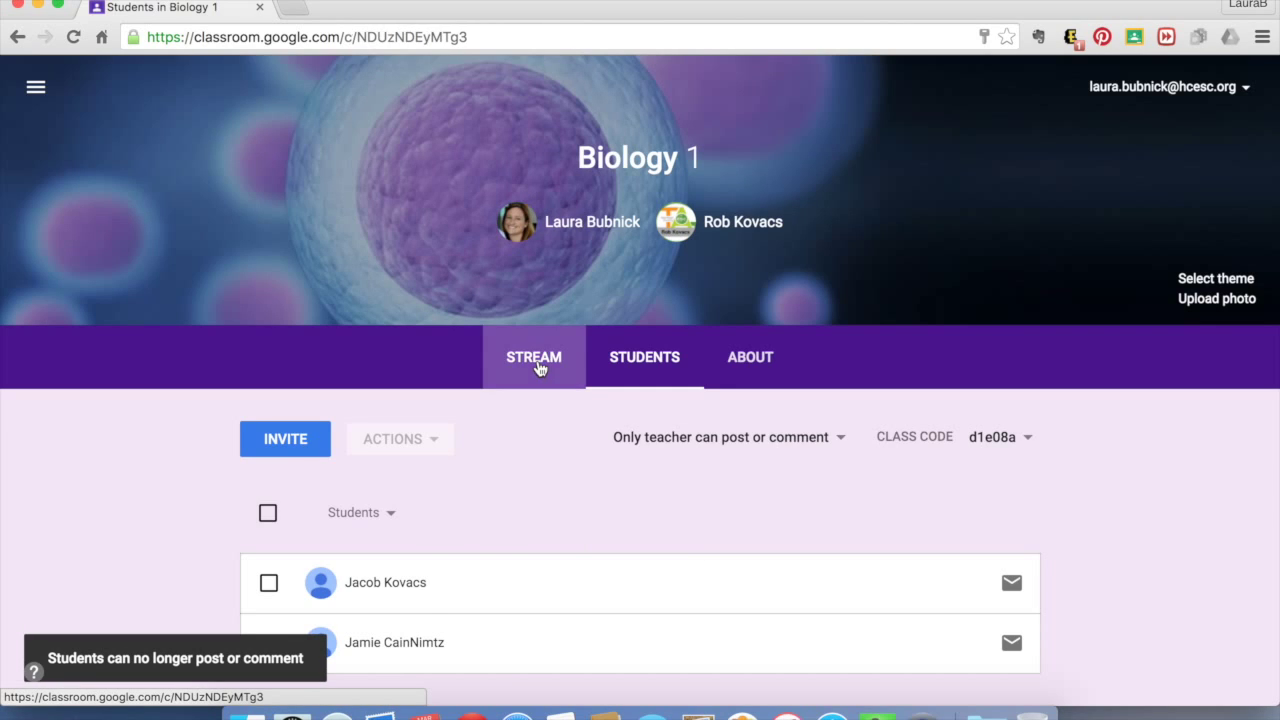
scroll(1216, 447, "down", 2)
scroll(1216, 447, "down", 1)
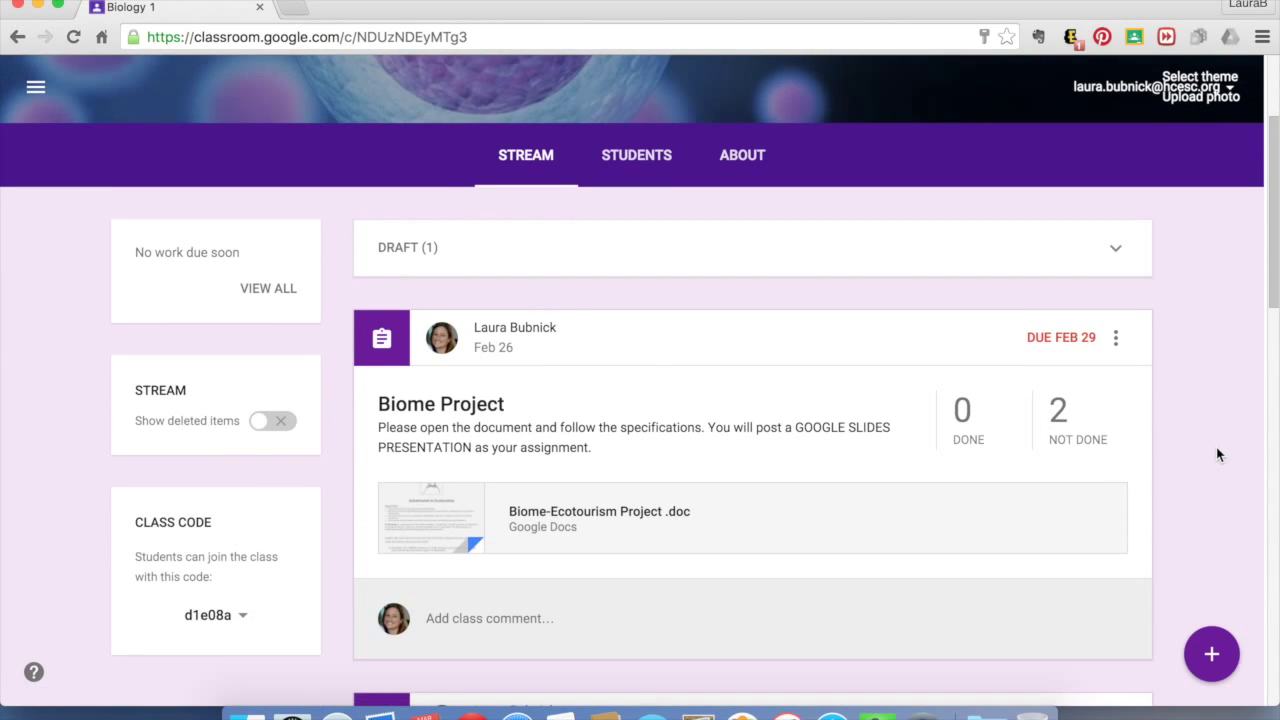
left_click(1214, 655)
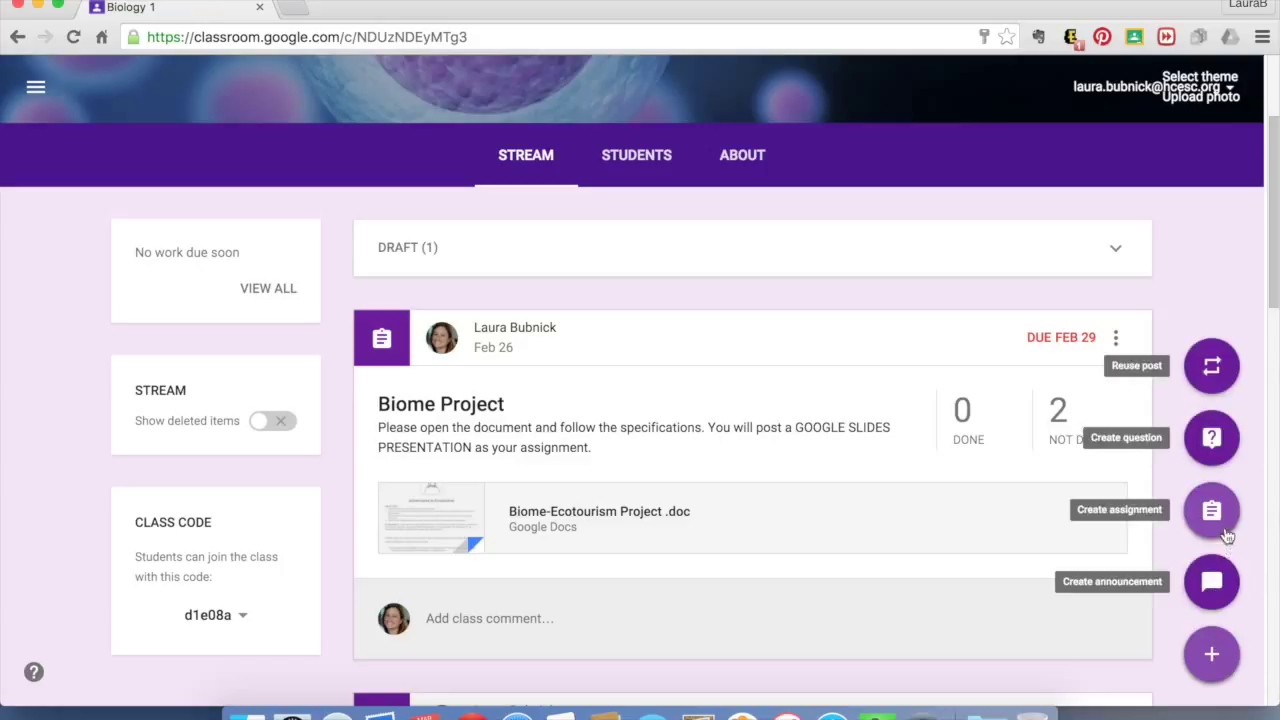
left_click(1211, 440)
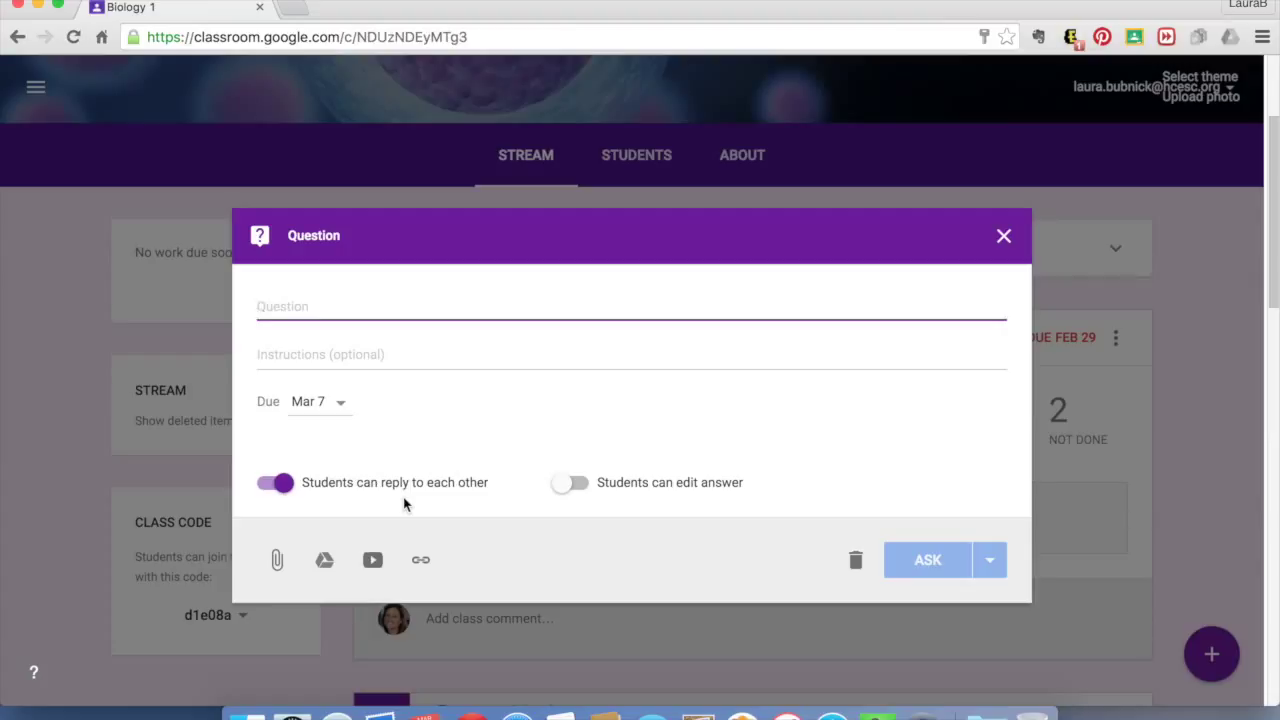
type("After wat")
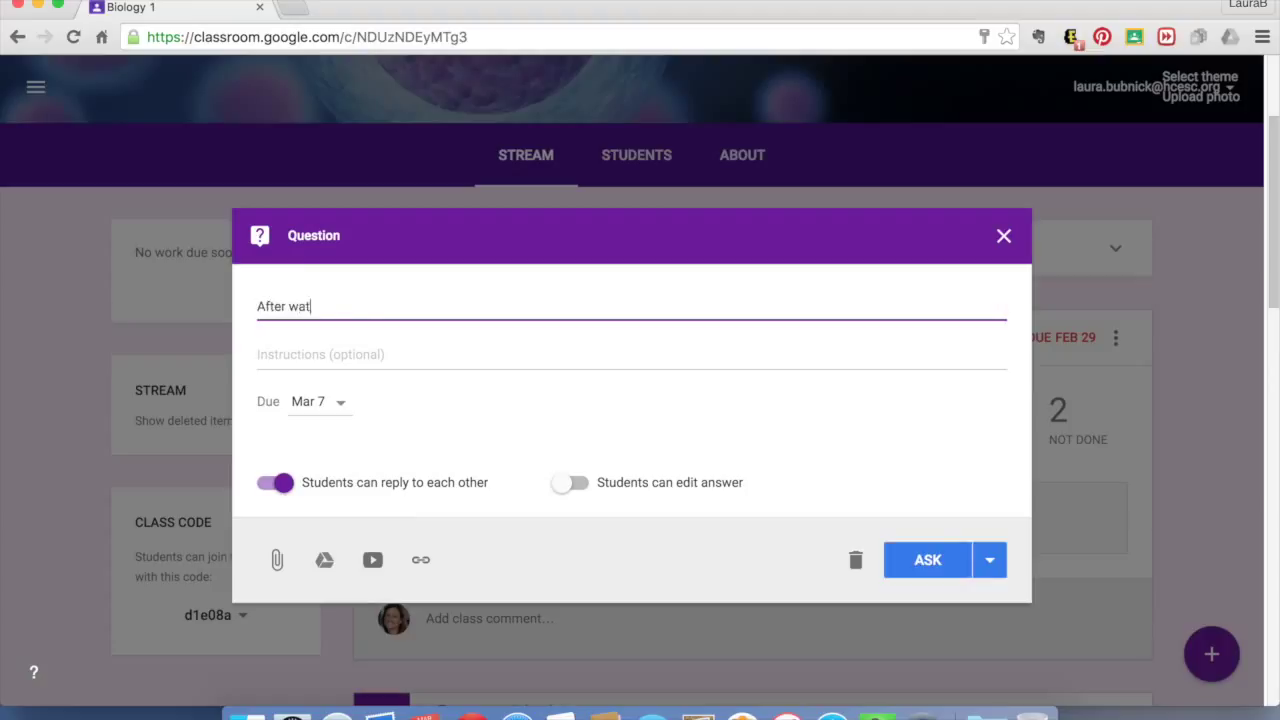
type("ching the short video clip, find your own example of")
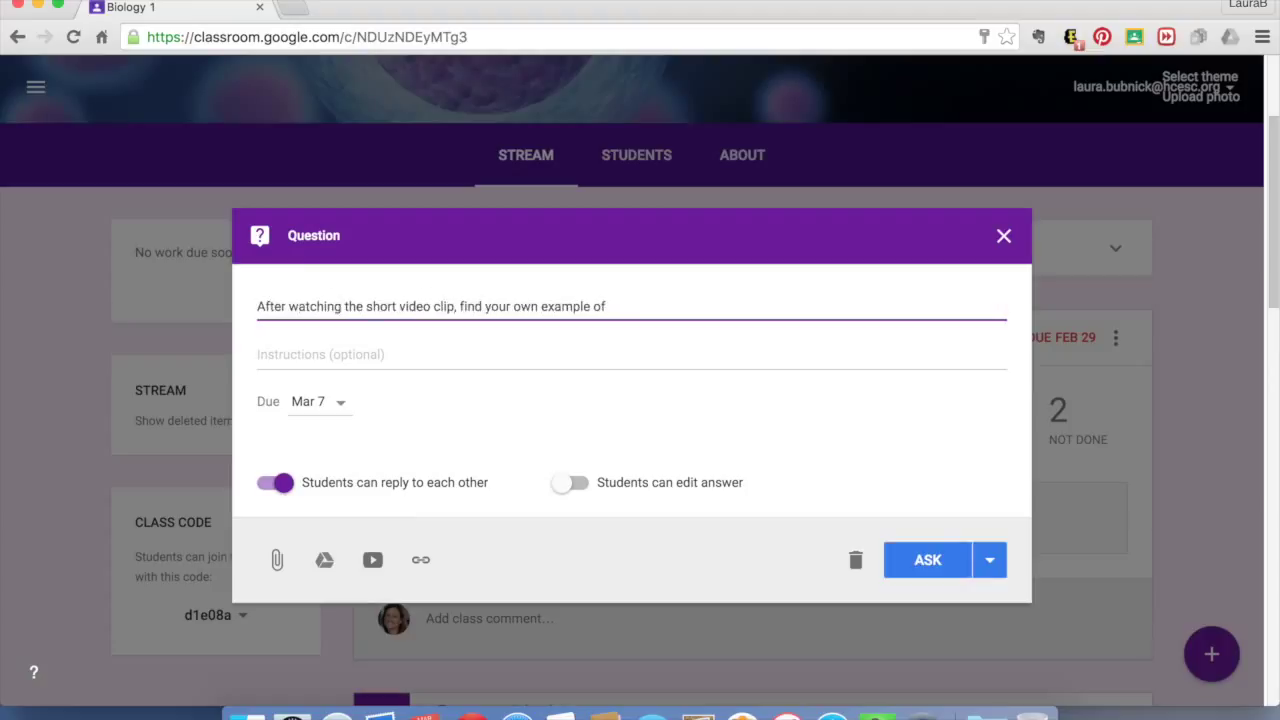
type(" symbiosis in nature. Describe the type - mutualism, commensalism, or parasitism.")
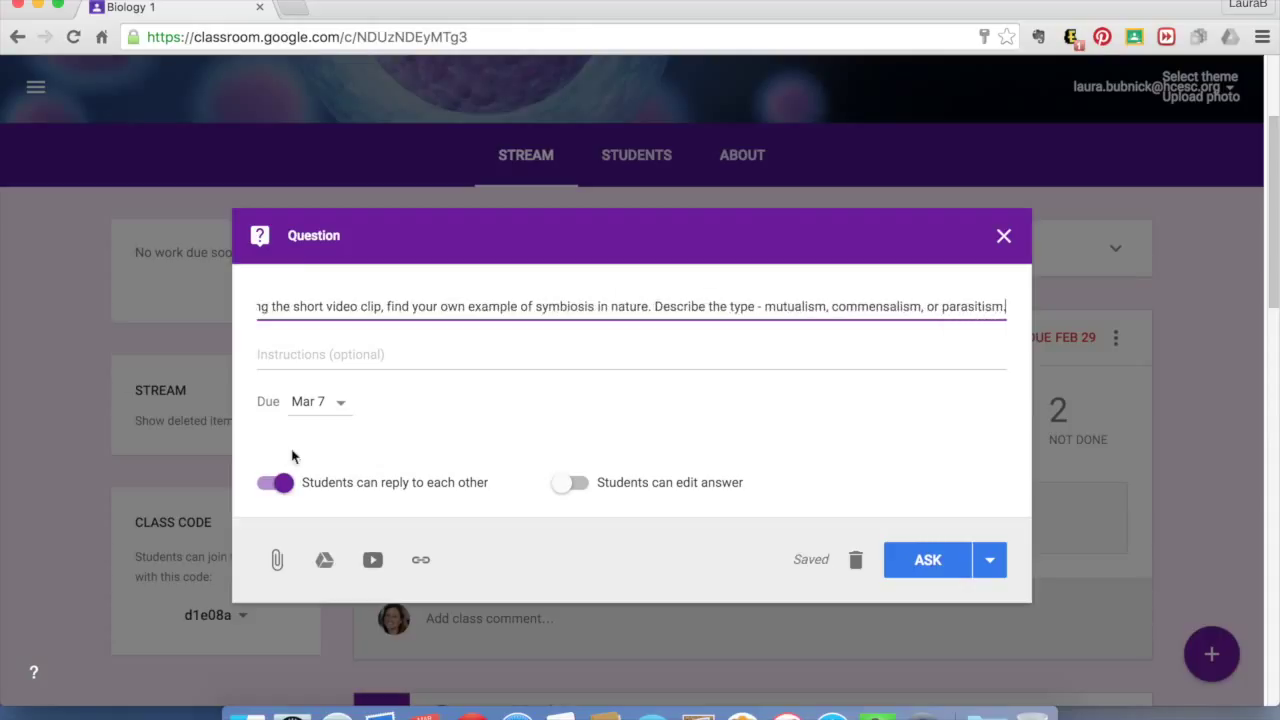
left_click(337, 404)
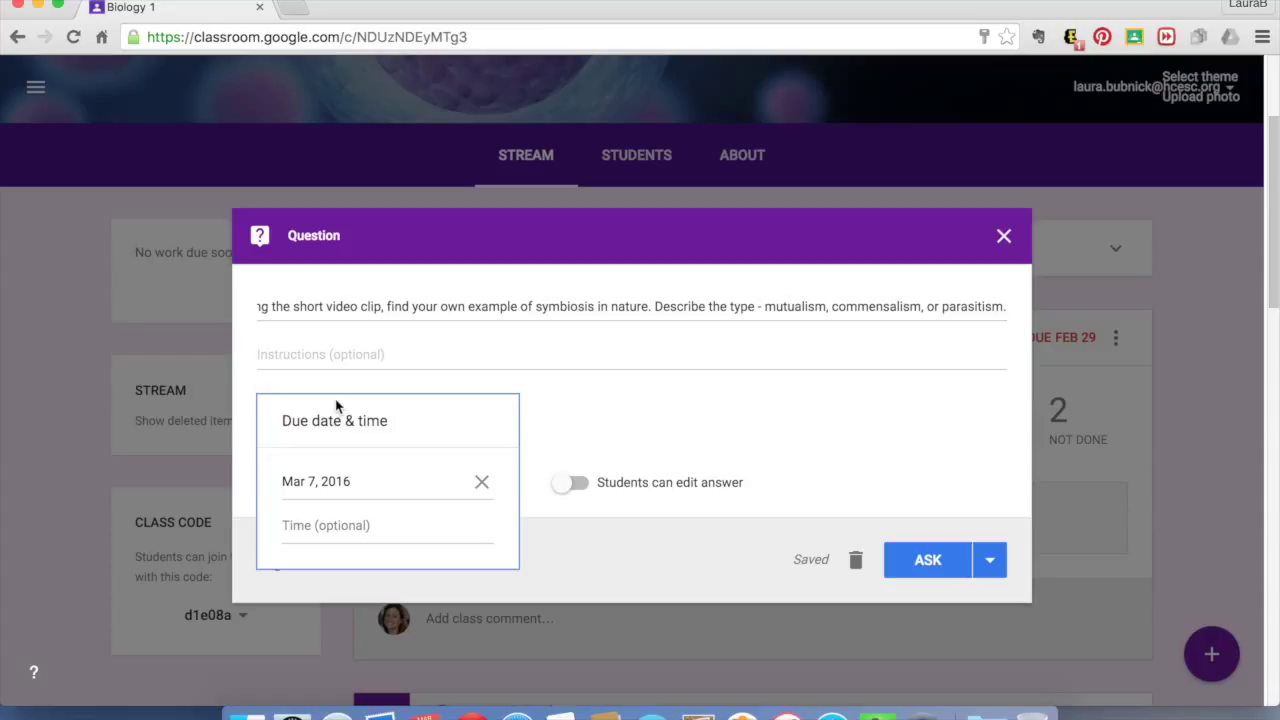
left_click(560, 425)
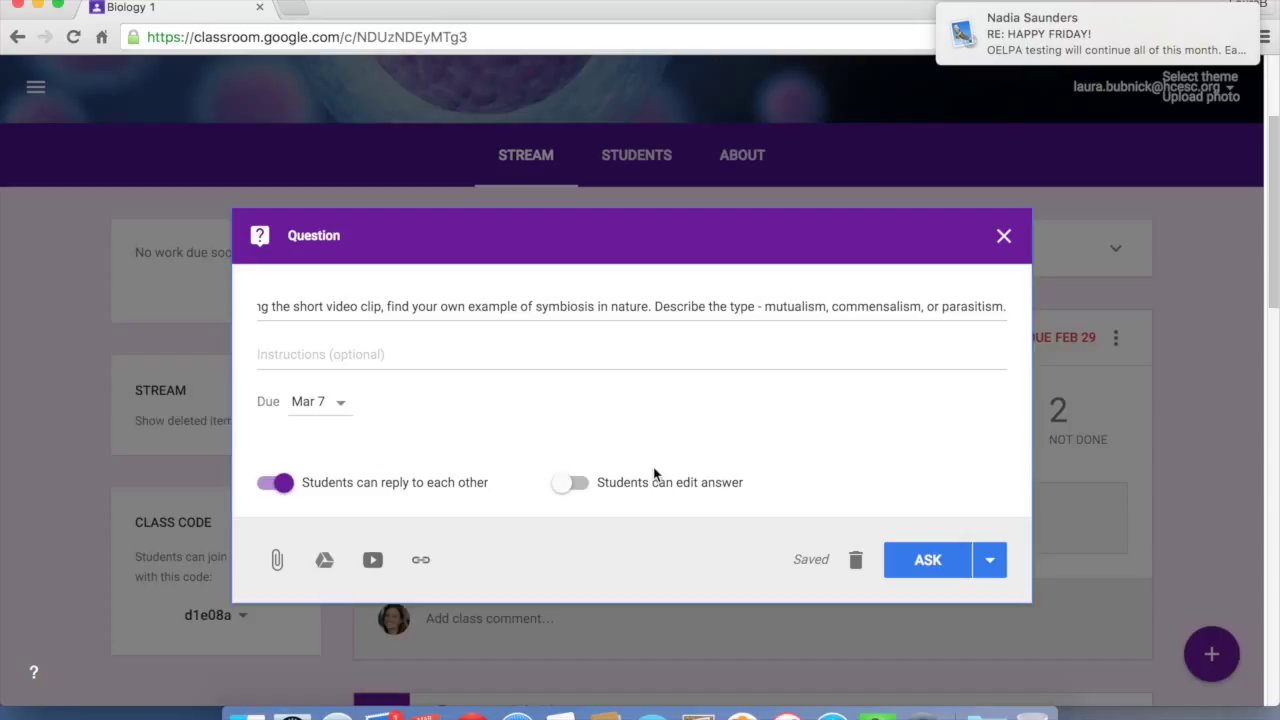
Search YouTube for "symbiotic relationships" to find a video for the question.
left_click(372, 562)
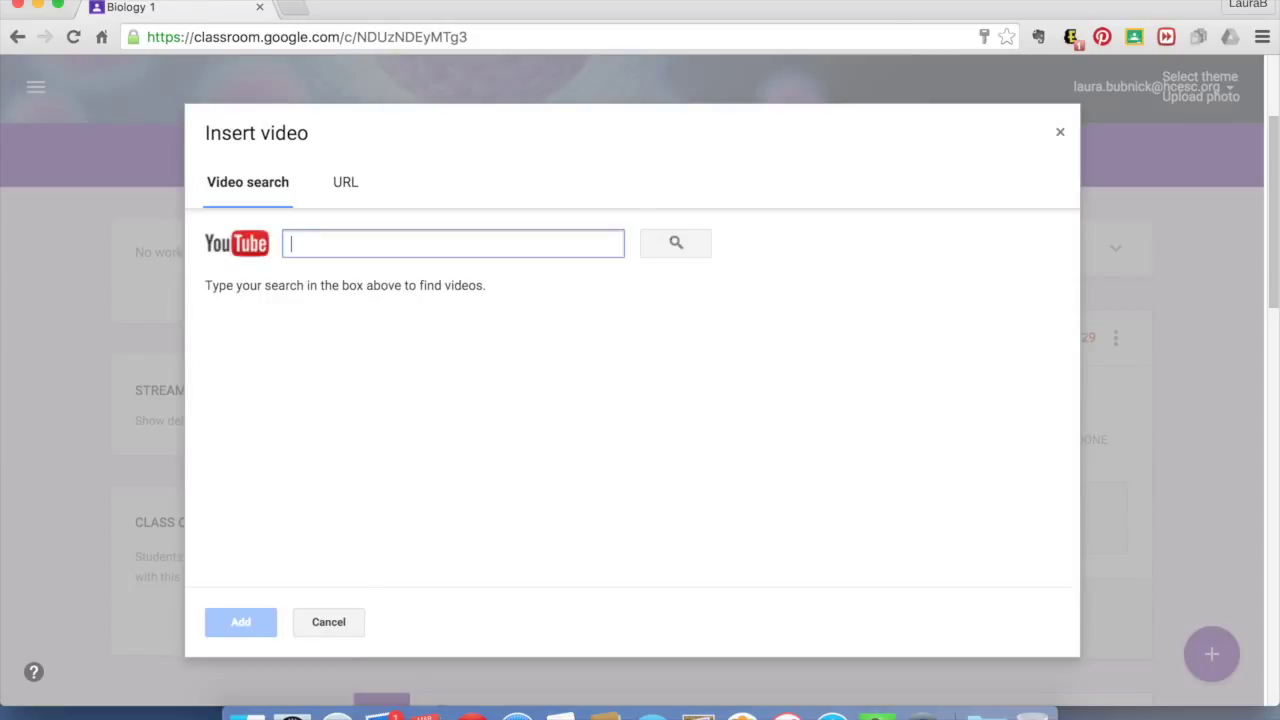
type("symbiotic re")
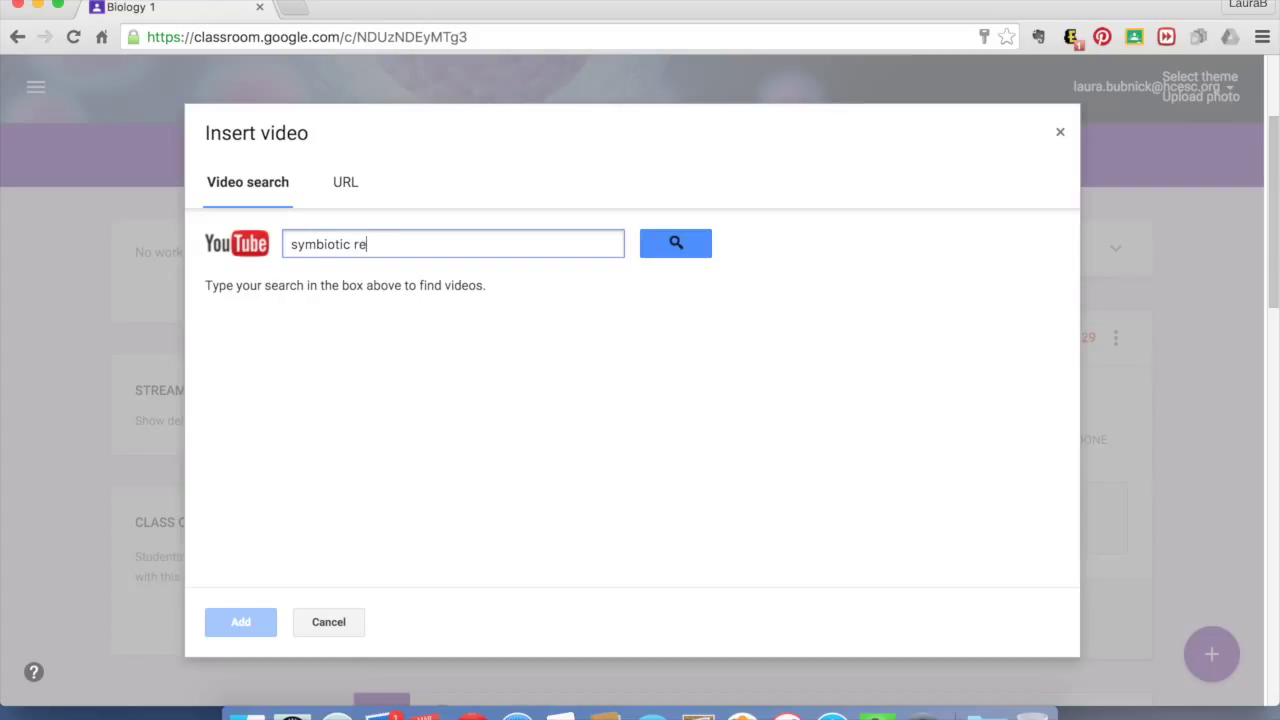
type("lationshops")
key("BackSpace")
key("BackSpace")
key("BackSpace")
type("ips")
key("Return")
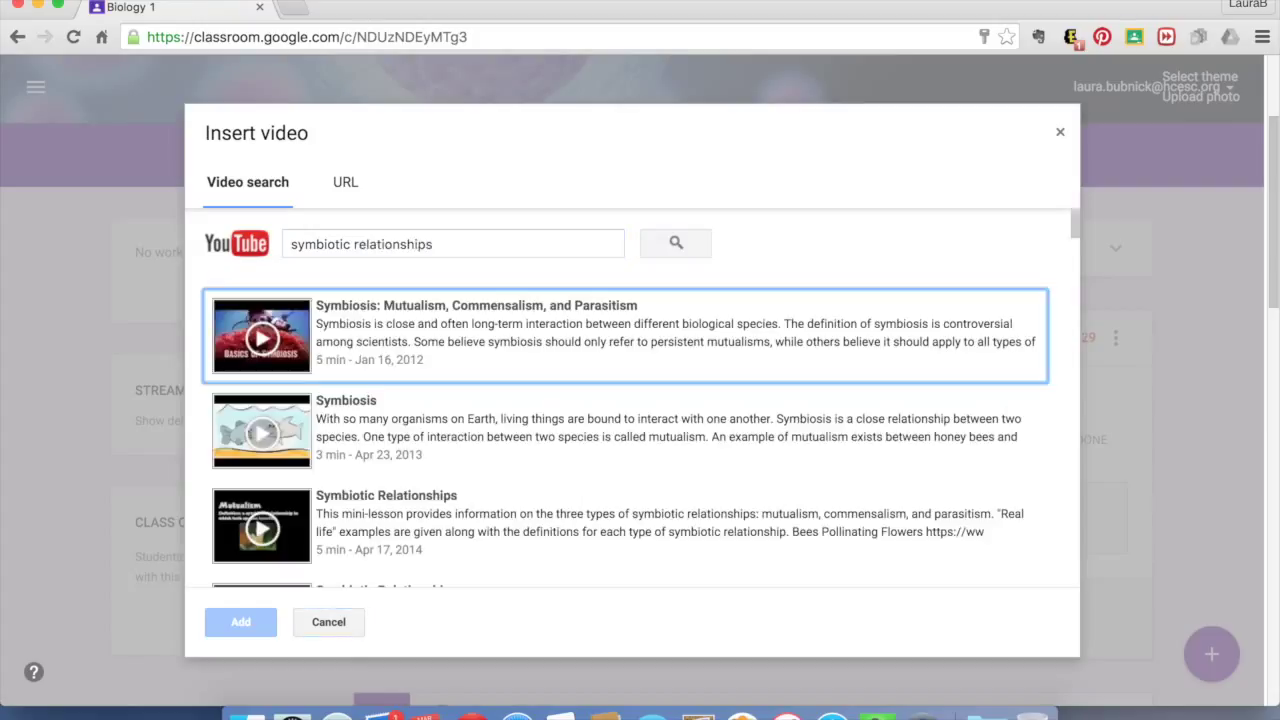
Preview the video "Symbiosis: Mutualism, Commensalism, and Parasitism" briefly and attach it to the question.
left_click(357, 344)
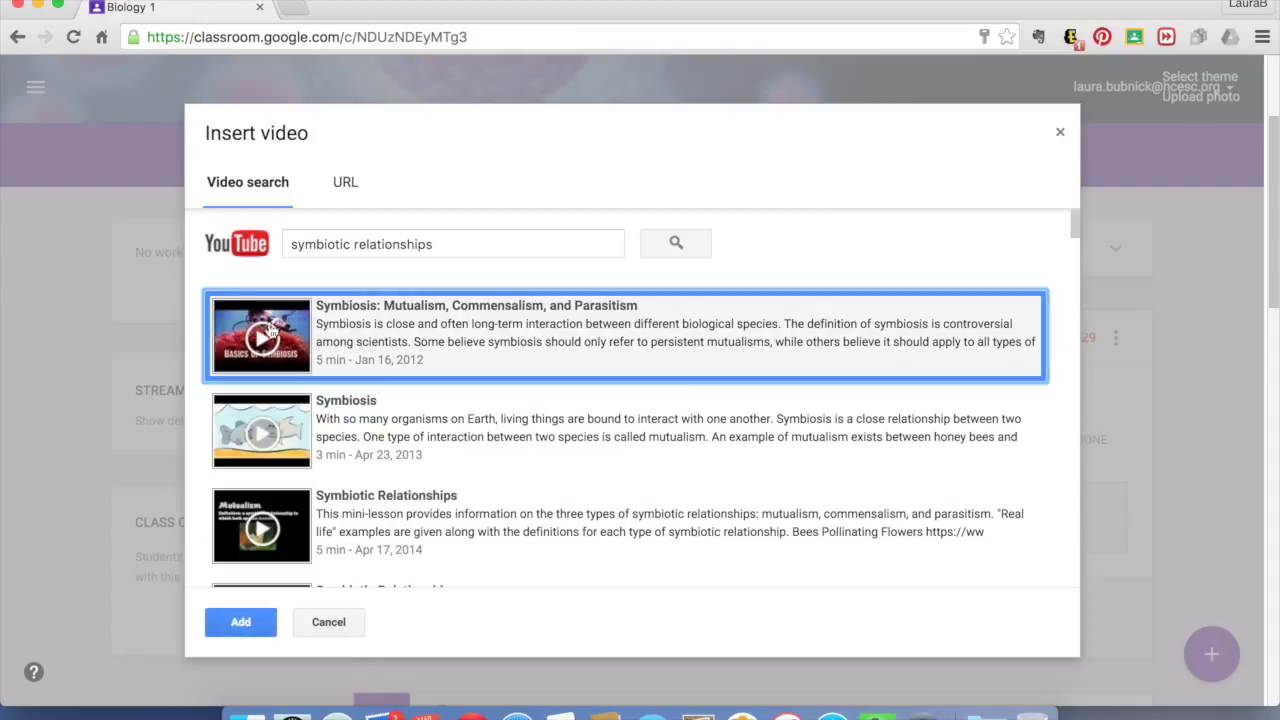
left_click(261, 340)
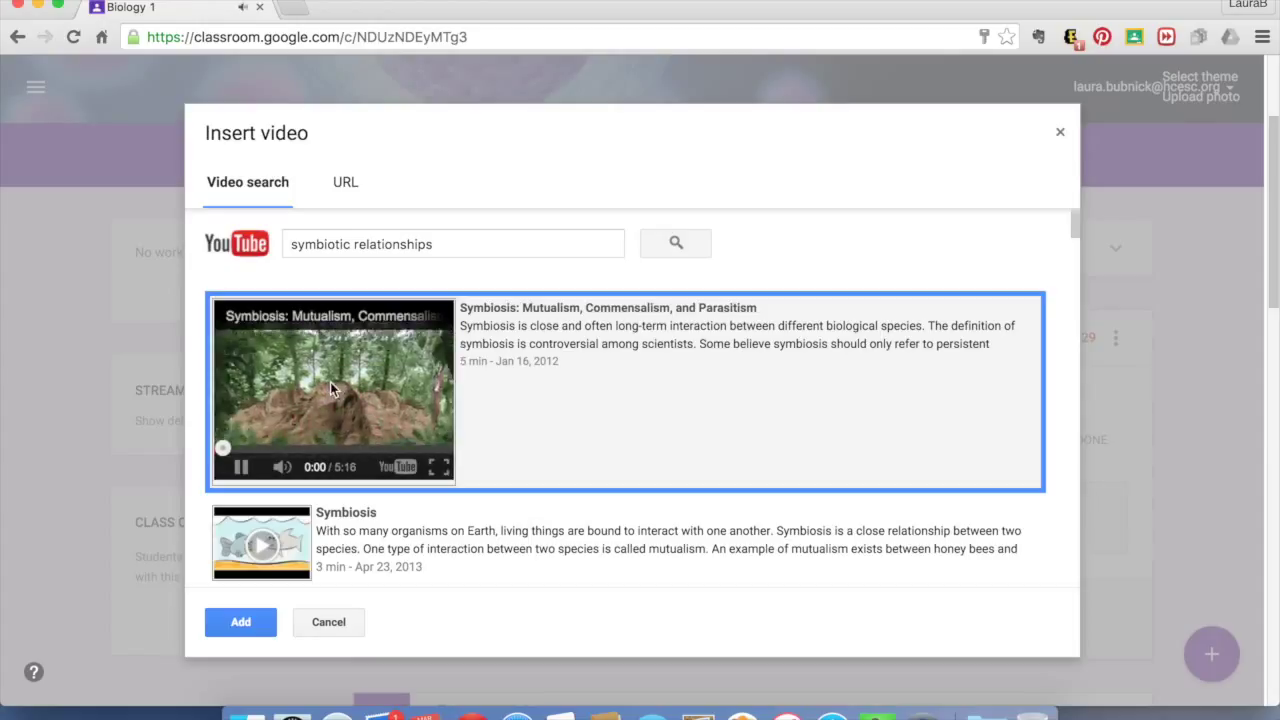
left_click(240, 468)
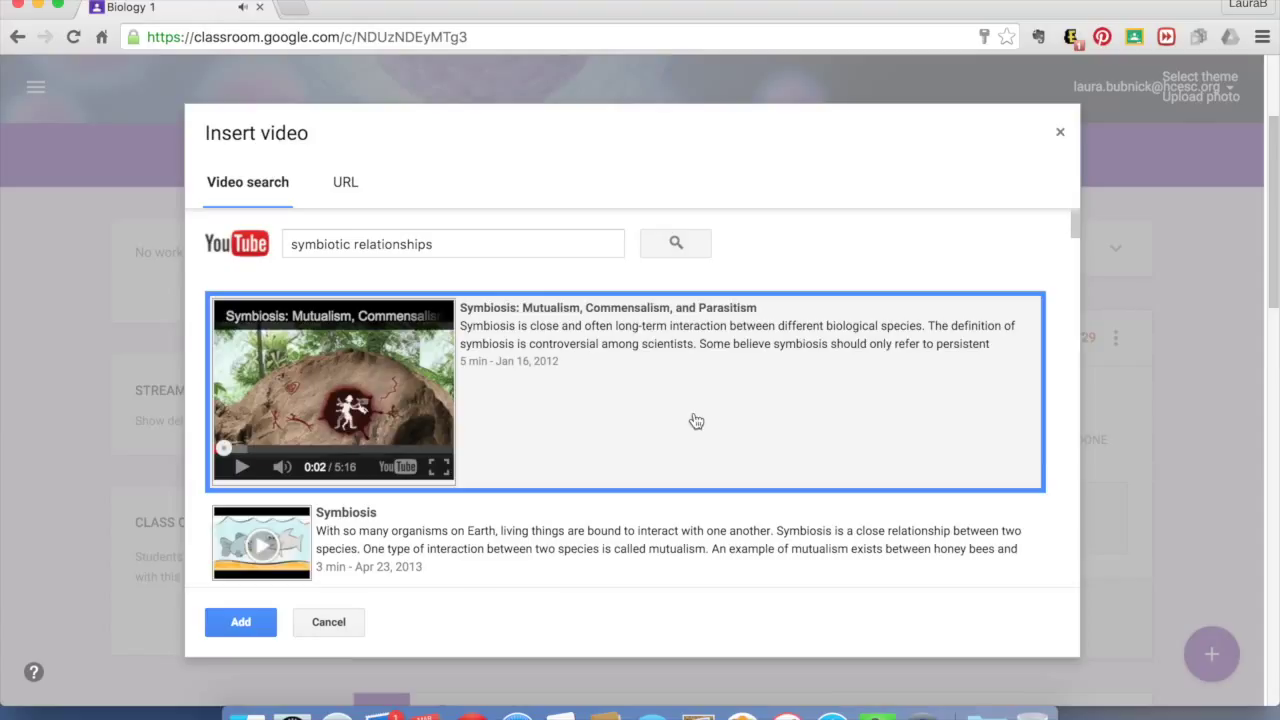
left_click(250, 623)
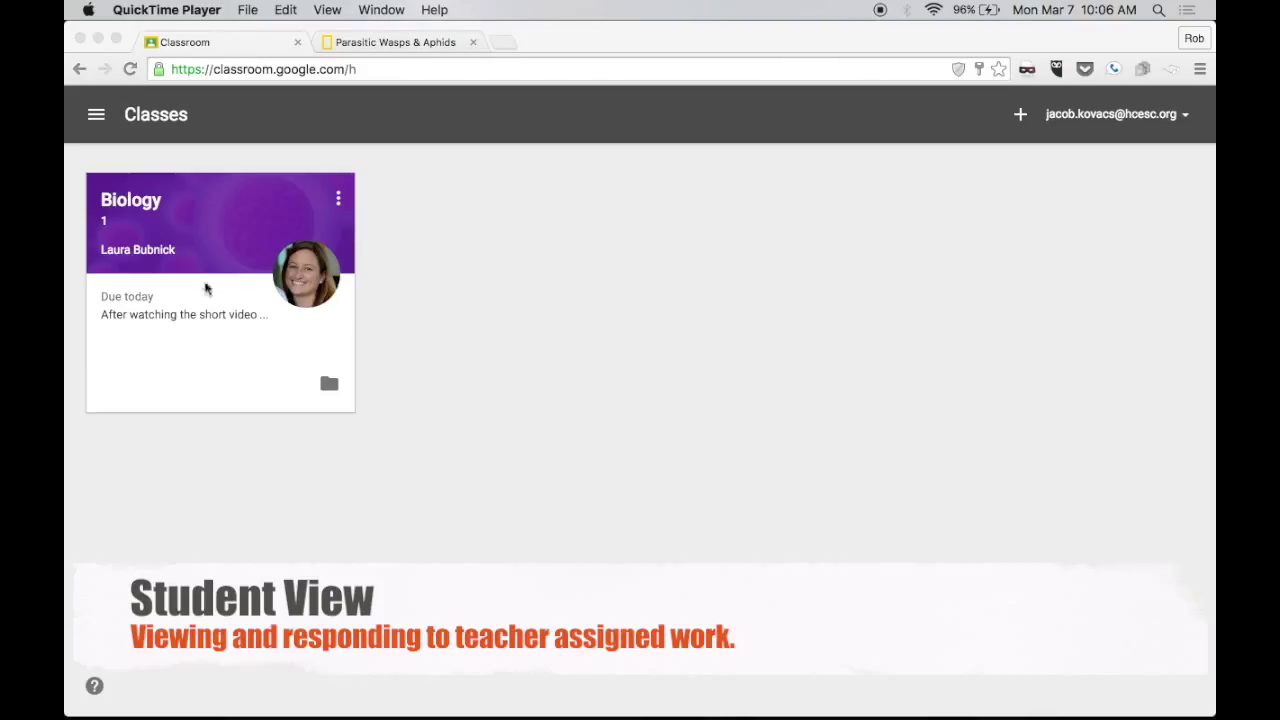
Open the Biology class from the student account and review the due status of the question and assignments in the stream.
left_click(130, 207)
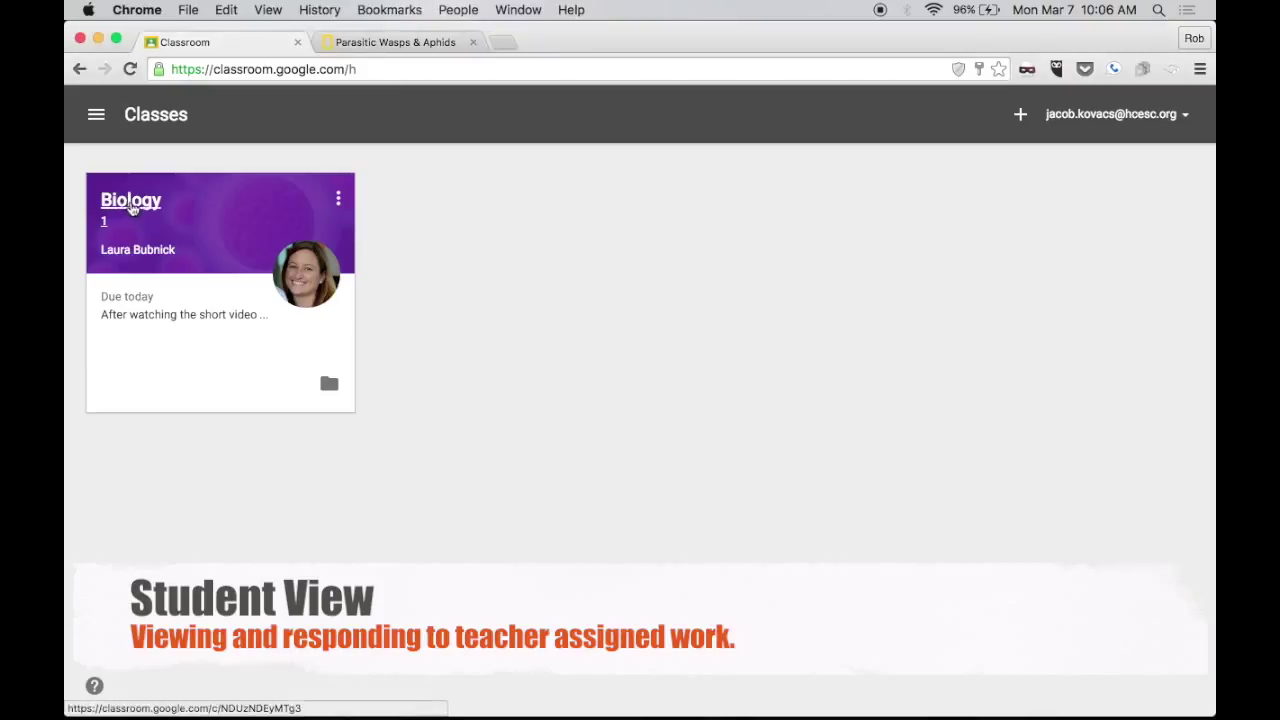
left_click(130, 207)
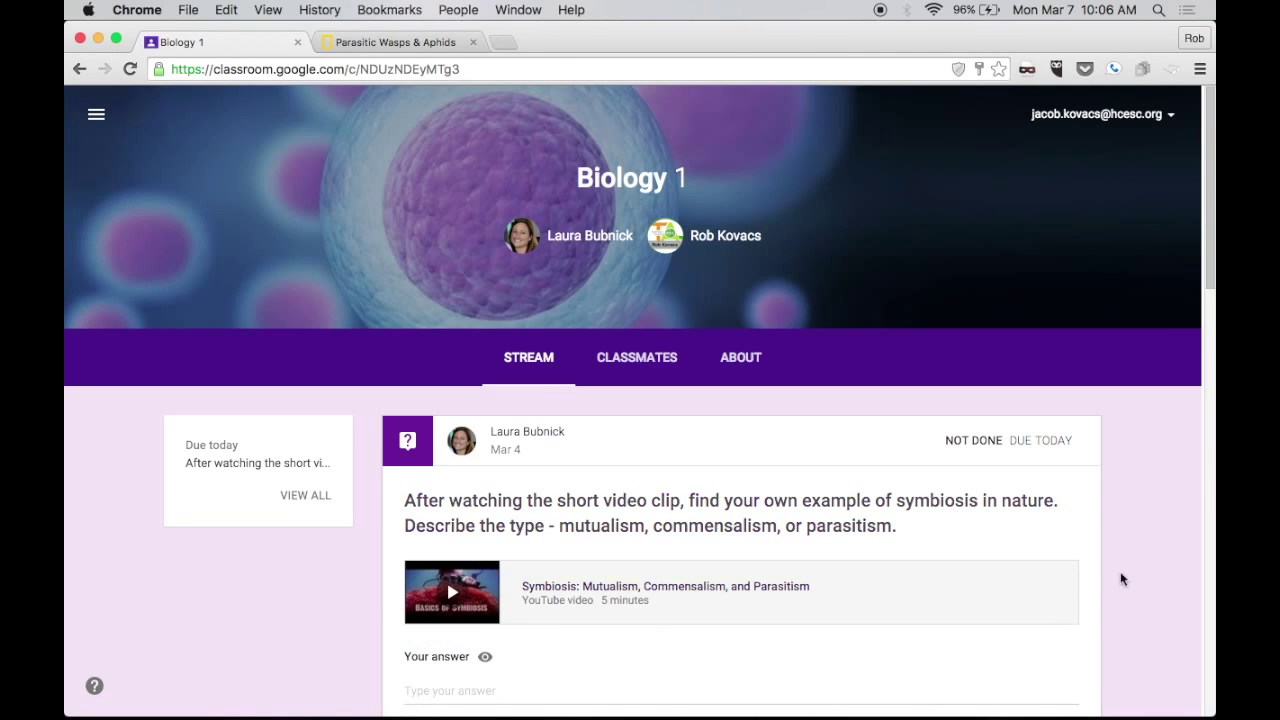
scroll(1164, 564, "down", 1)
scroll(1164, 564, "down", 5)
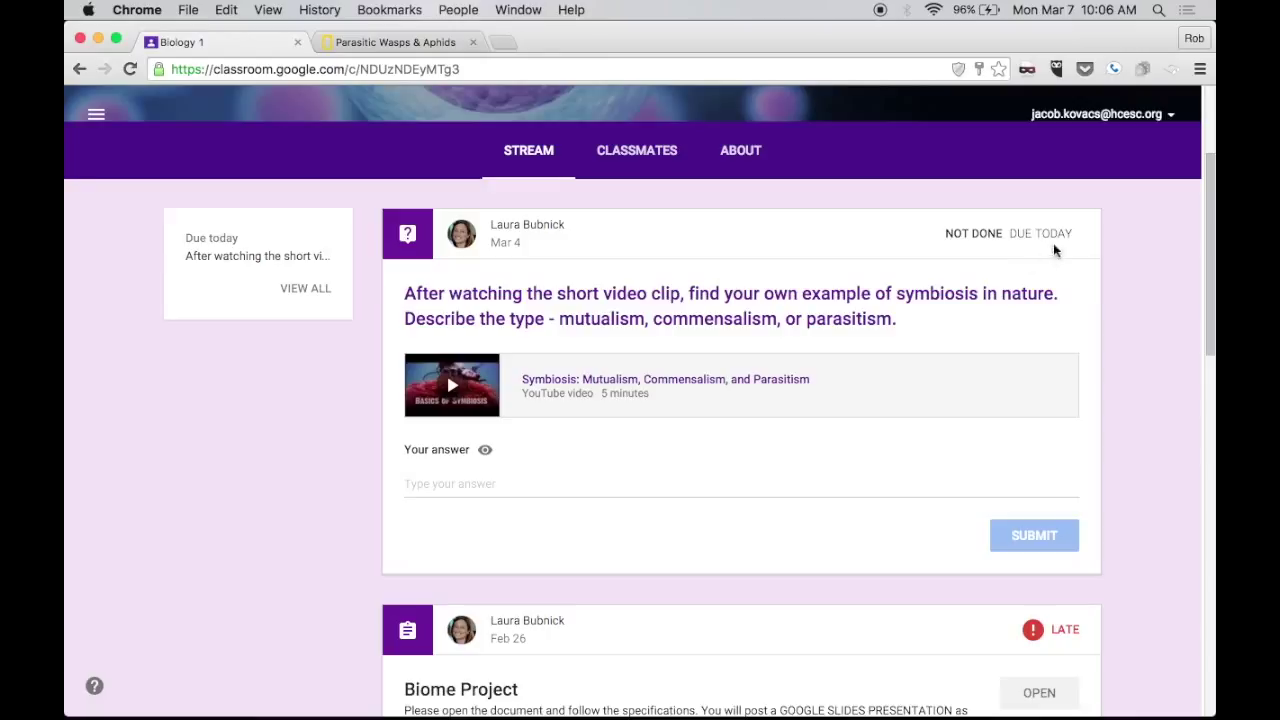
scroll(1163, 397, "down", 4)
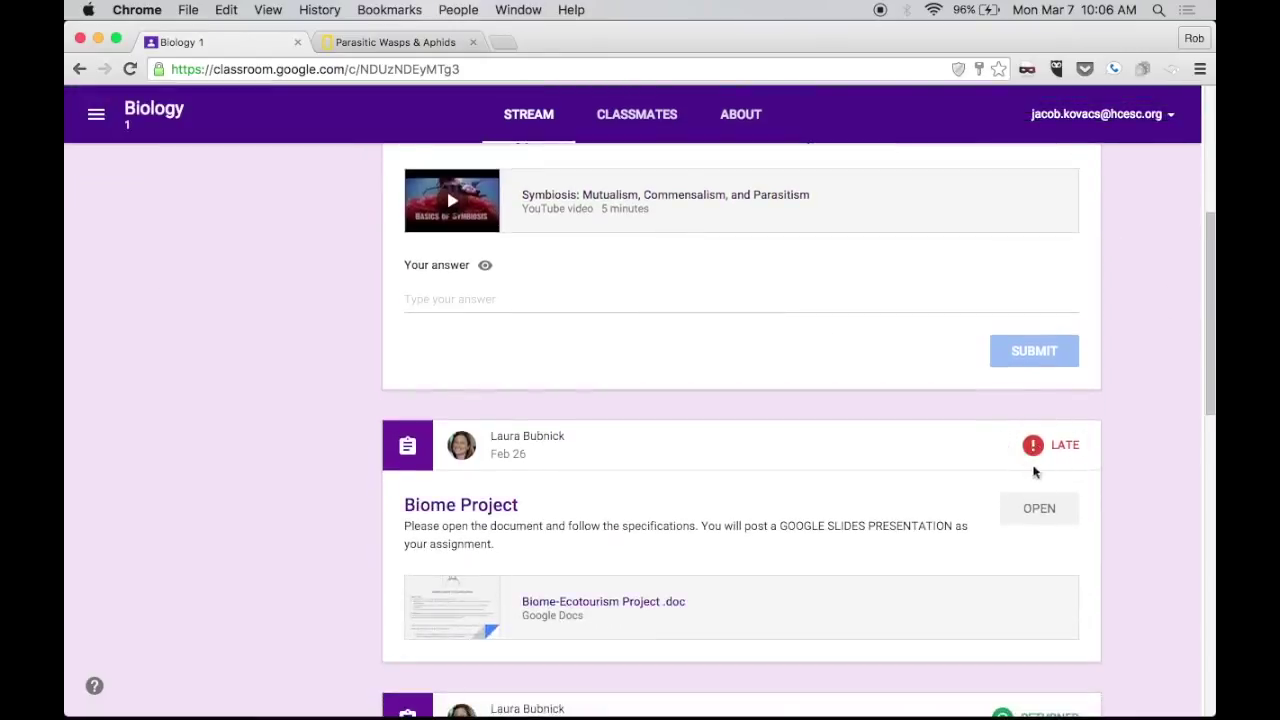
scroll(1109, 405, "up", 4)
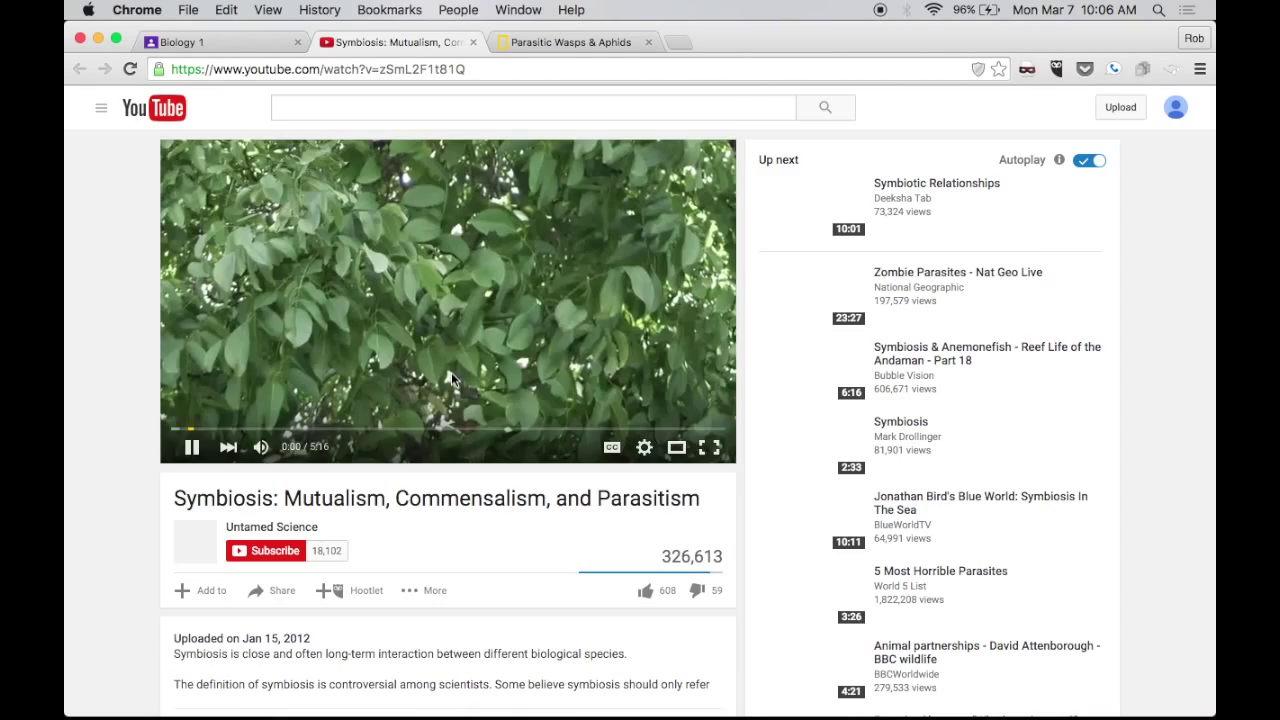
Watch the question's attached symbiosis video with the volume raised and open the question's details page to reread the prompt.
key("XF86AudioRaiseVolume")
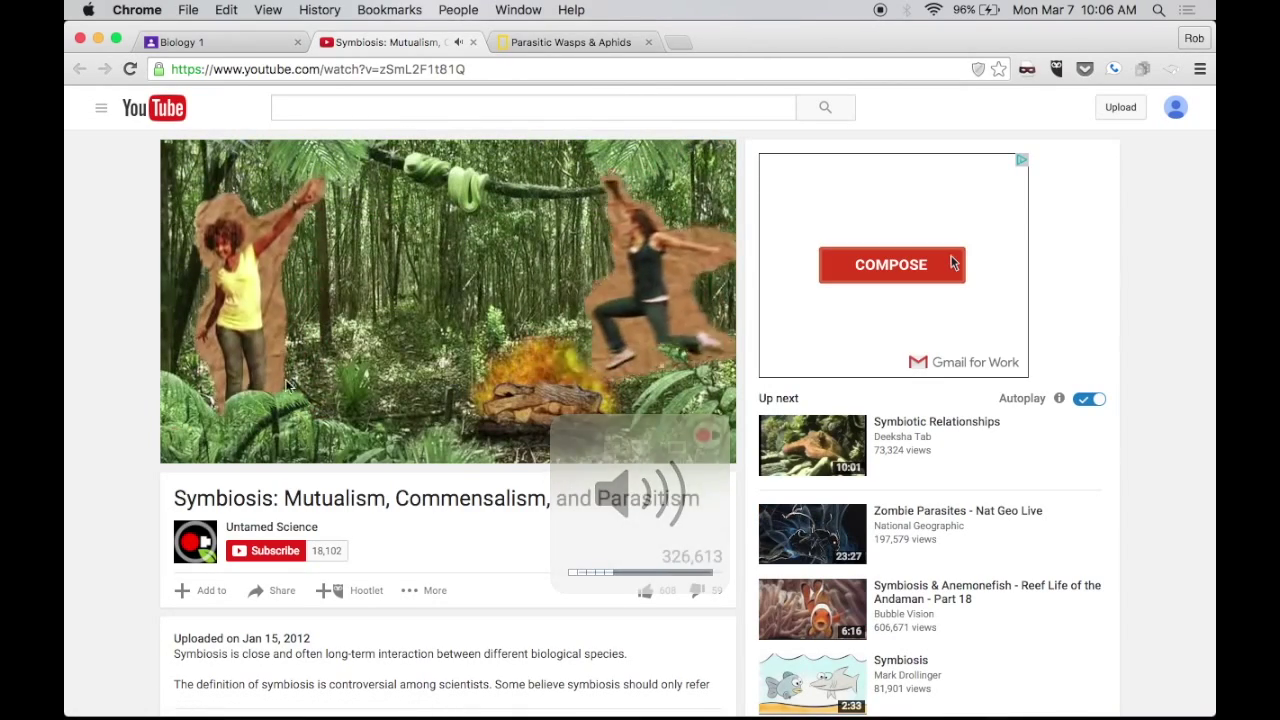
mouse_move(192, 449)
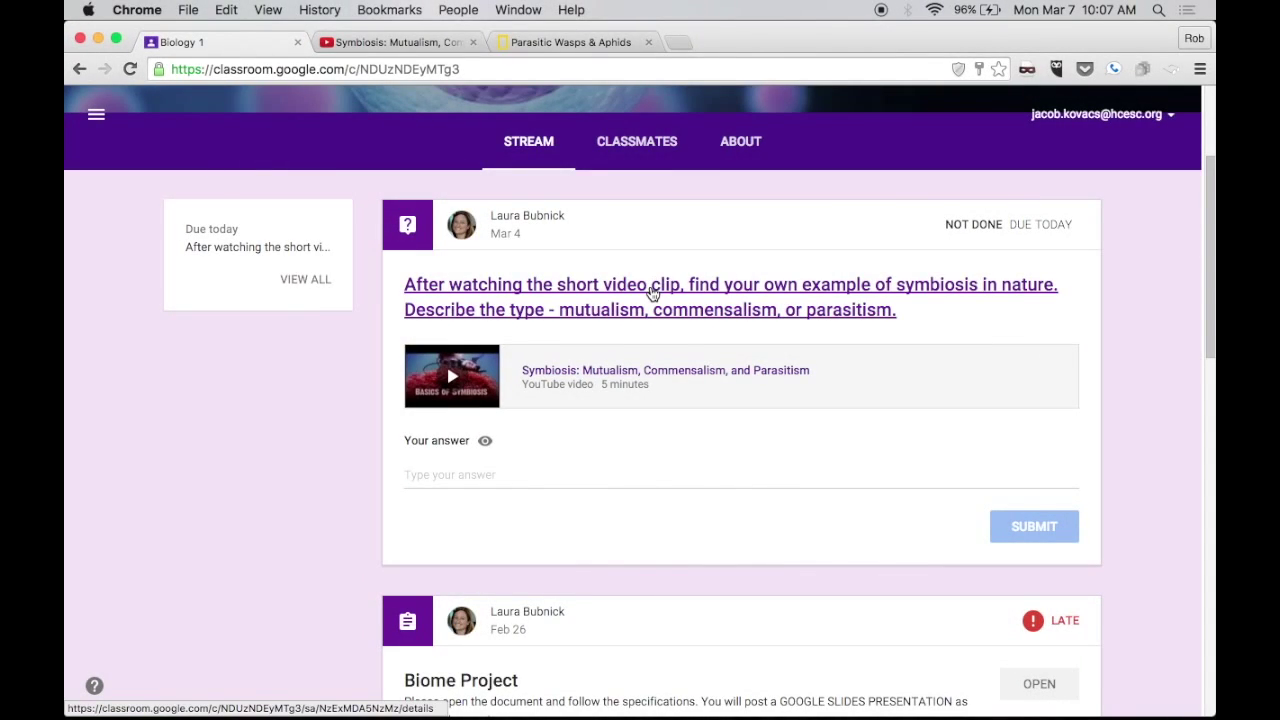
left_click(652, 290)
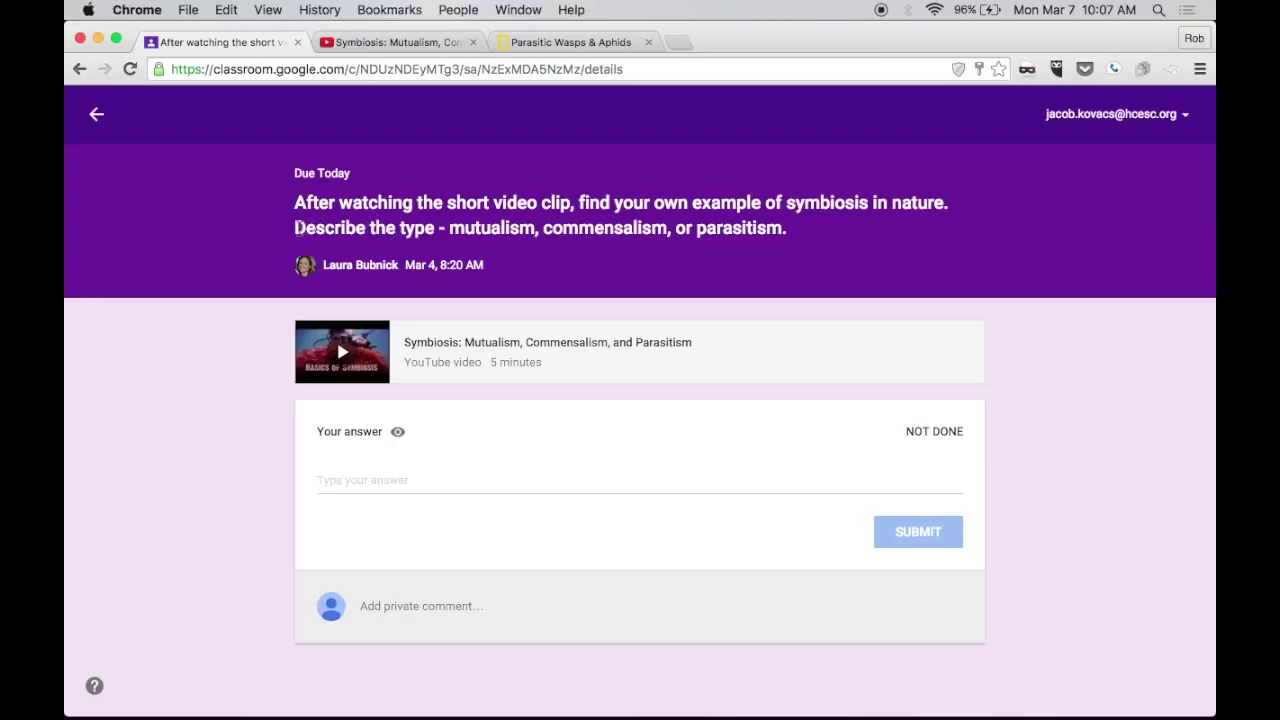
left_click_drag(296, 228, 798, 238)
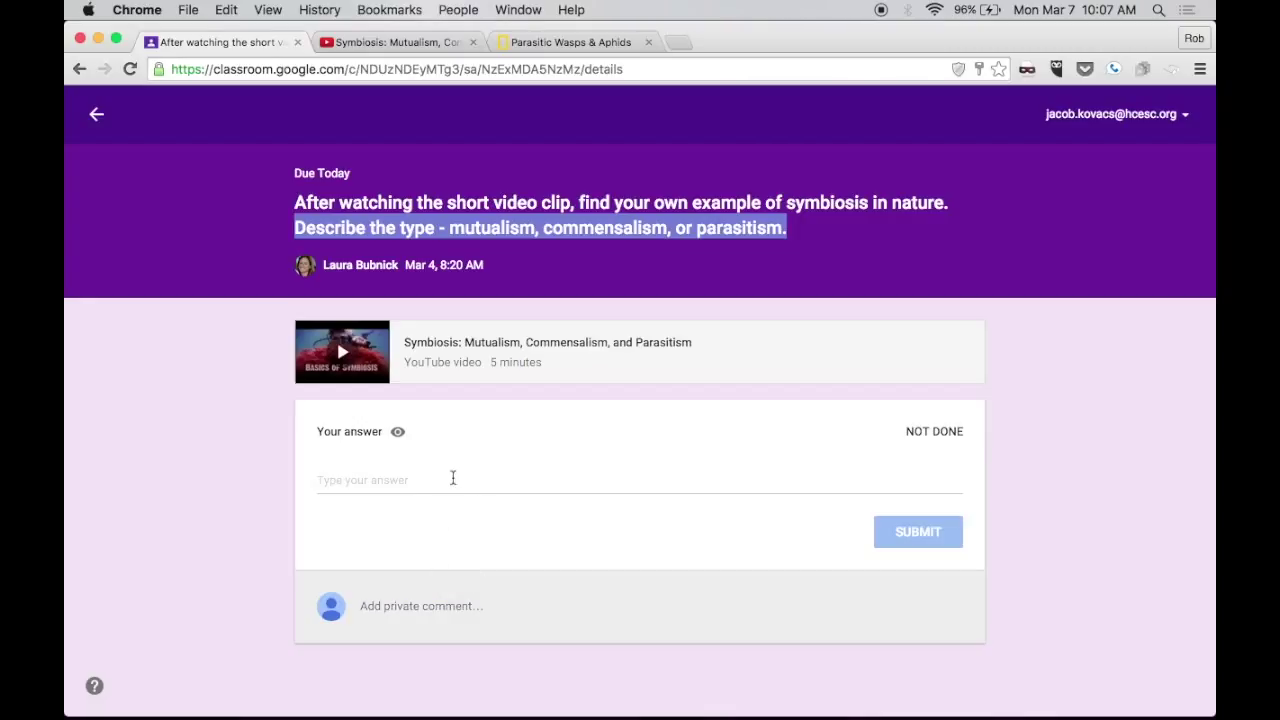
Watch part of the National Geographic video "Parasitic Wasps & Aphids" with the volume raised and pause it.
left_click(565, 42)
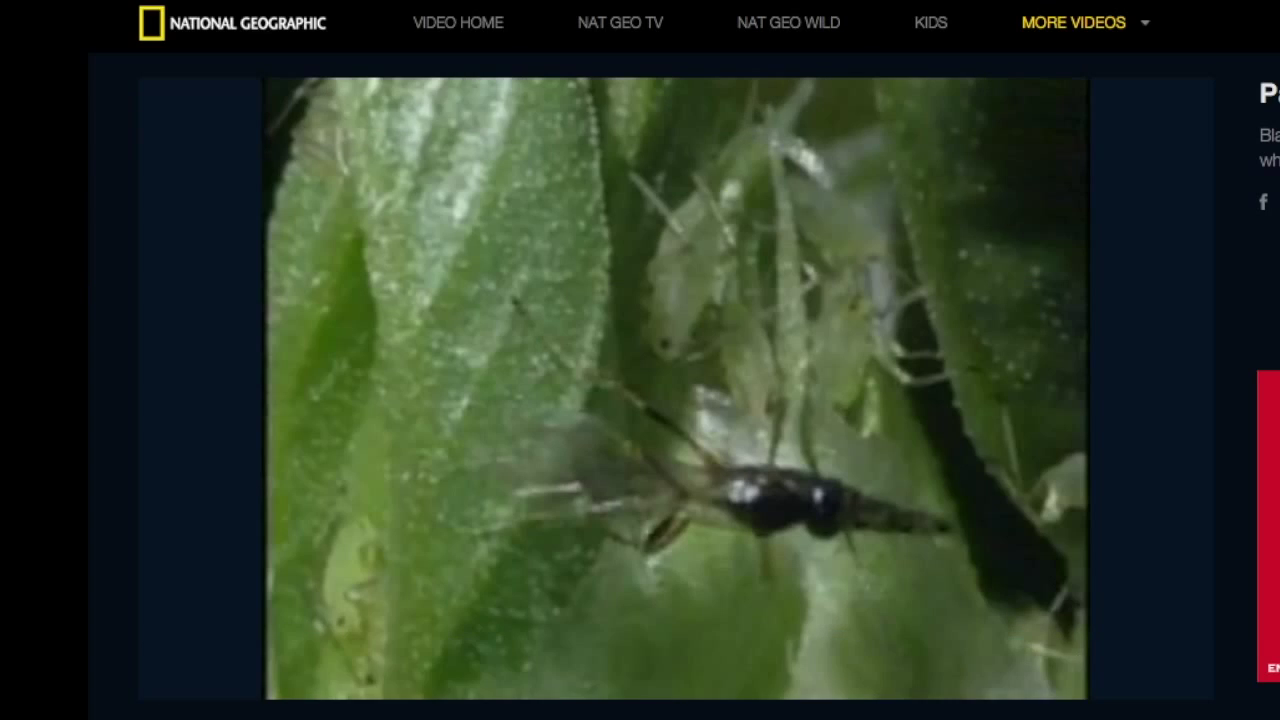
left_click(164, 678)
key("XF86AudioRaiseVolume")
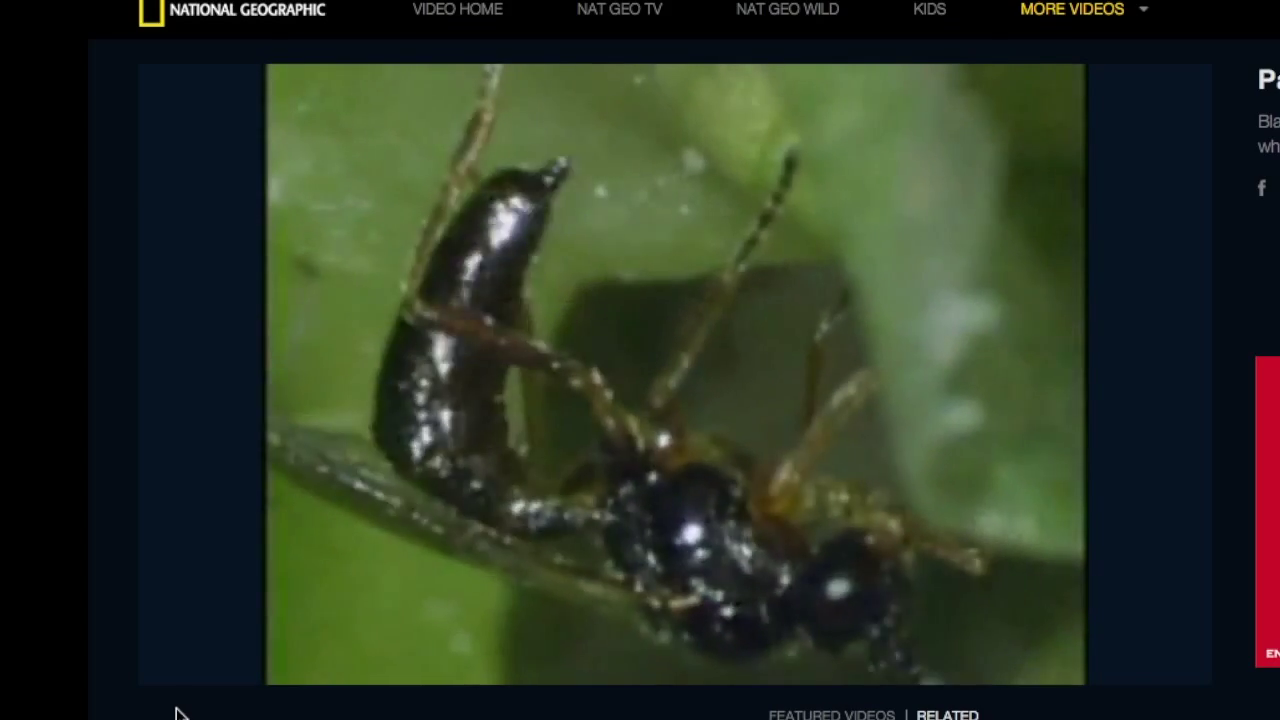
mouse_move(169, 686)
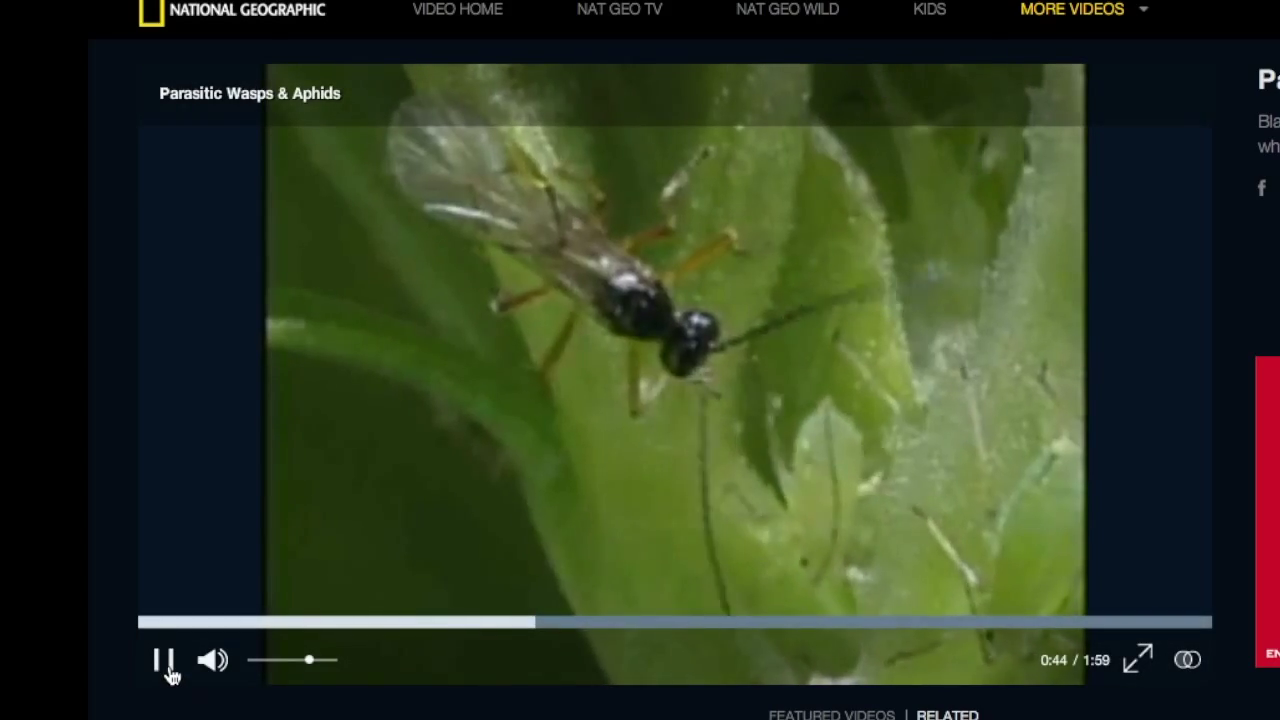
left_click(167, 662)
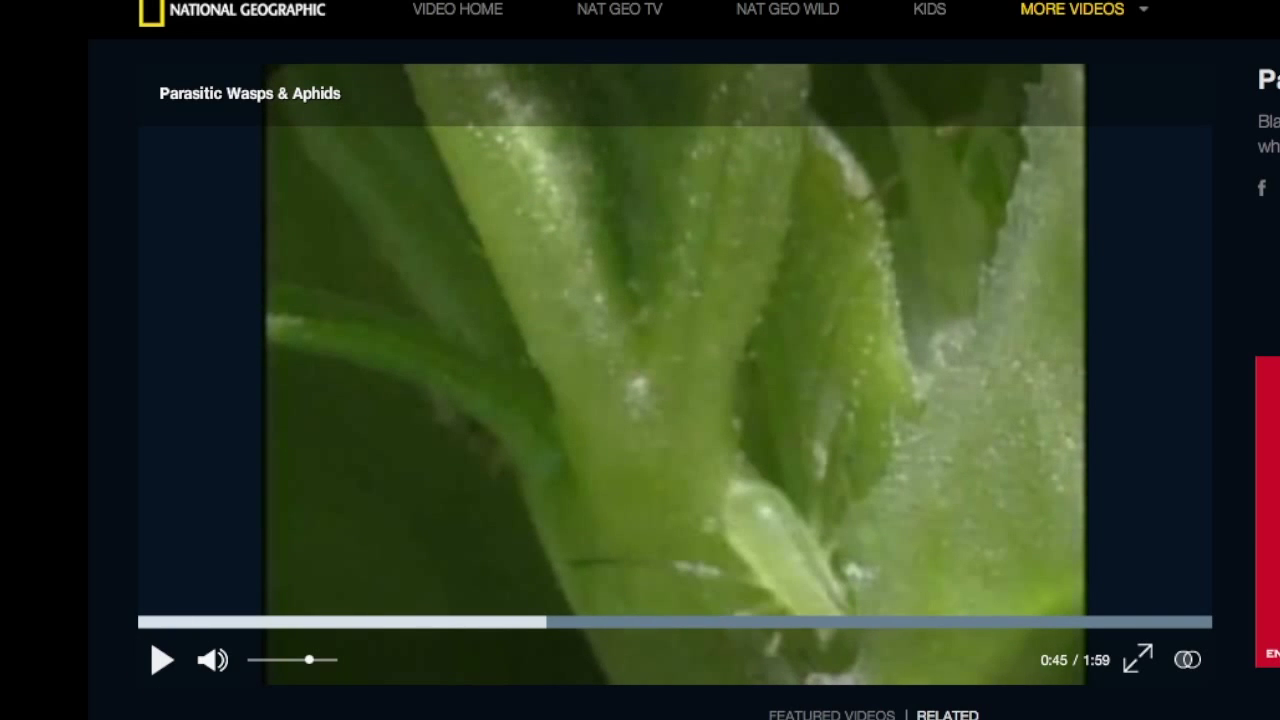
left_click(234, 42)
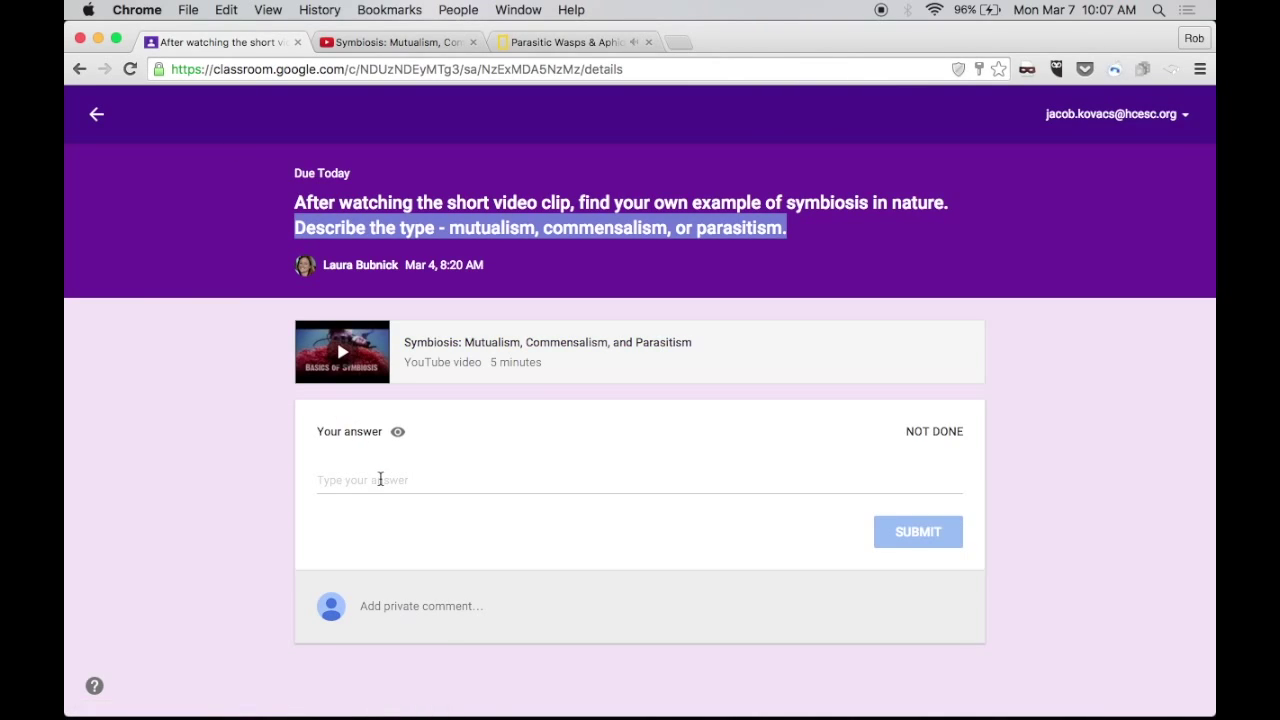
left_click(380, 480)
type("Insect world sounds like something out of Aliens! Parasitic wasp injects one egg into Aphid to grow and hatch. http://video.nationalgeographic.com/video/wasp_parasitic")
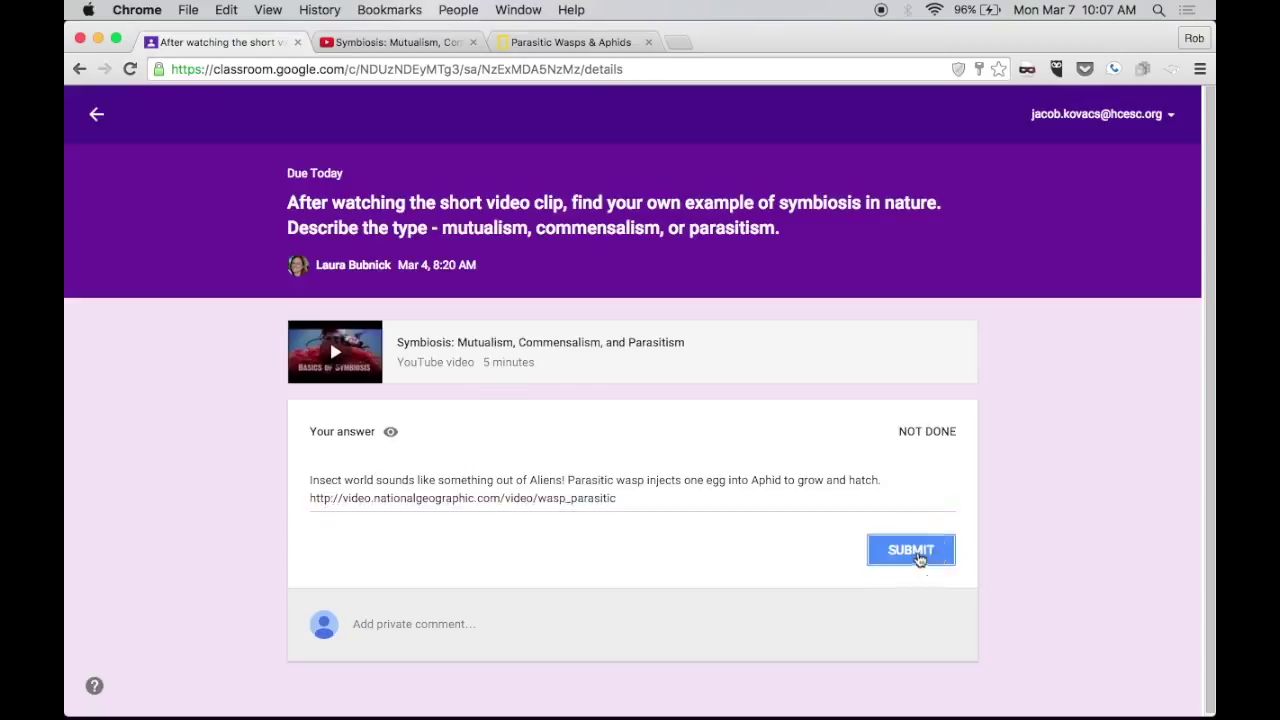
left_click(919, 555)
left_click(788, 452)
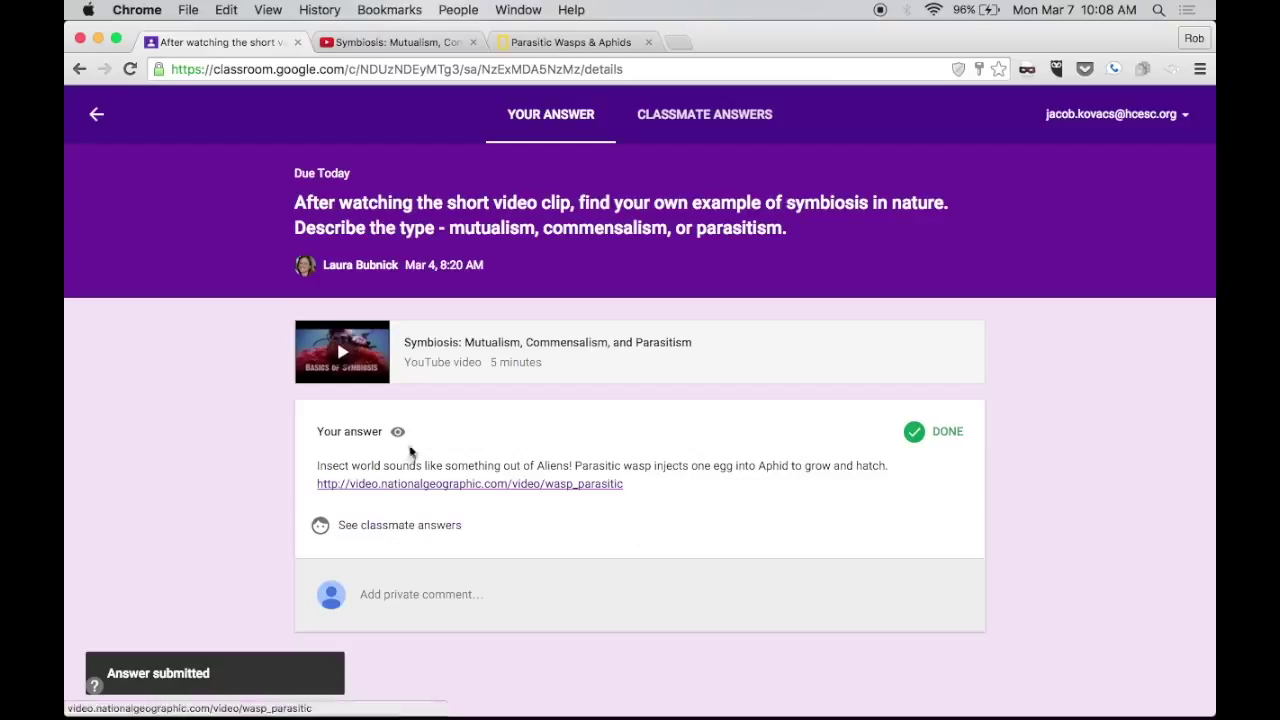
mouse_move(398, 434)
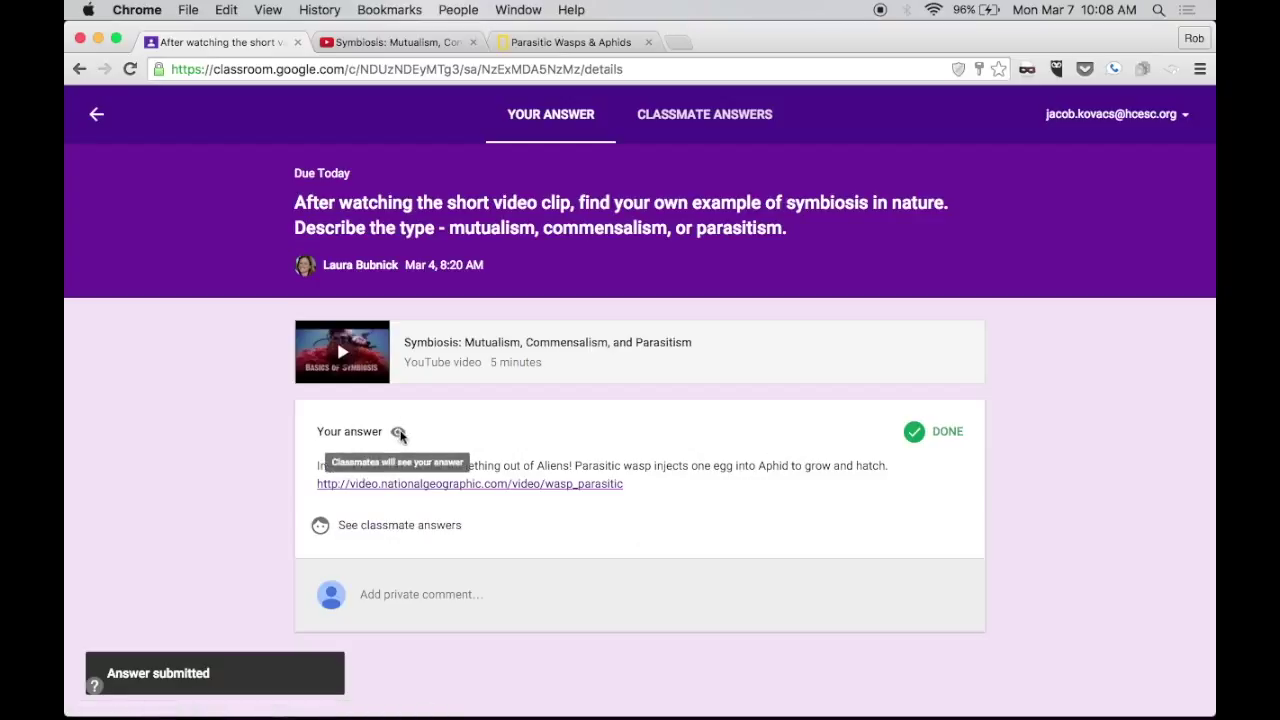